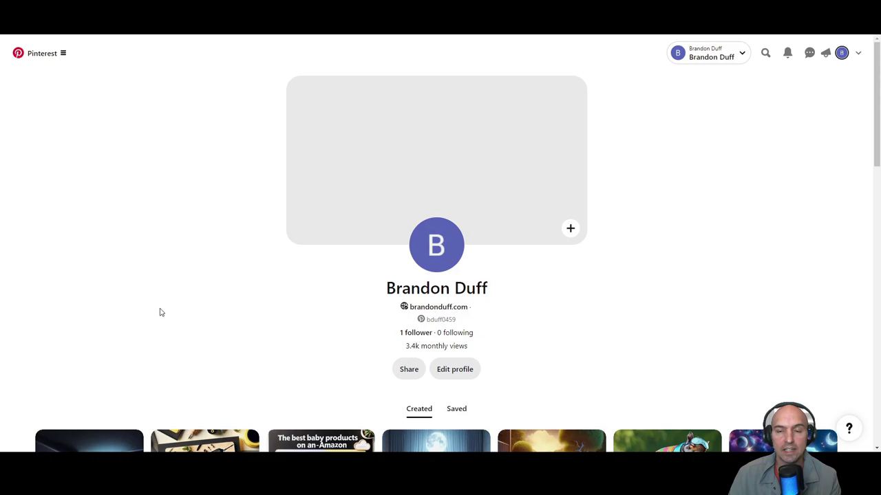
Open Pinterest Trends and review the trends matching the account's Pins and this month's top trends in the United States.
{"action": "left_click", "coordinate": [48, 55]}
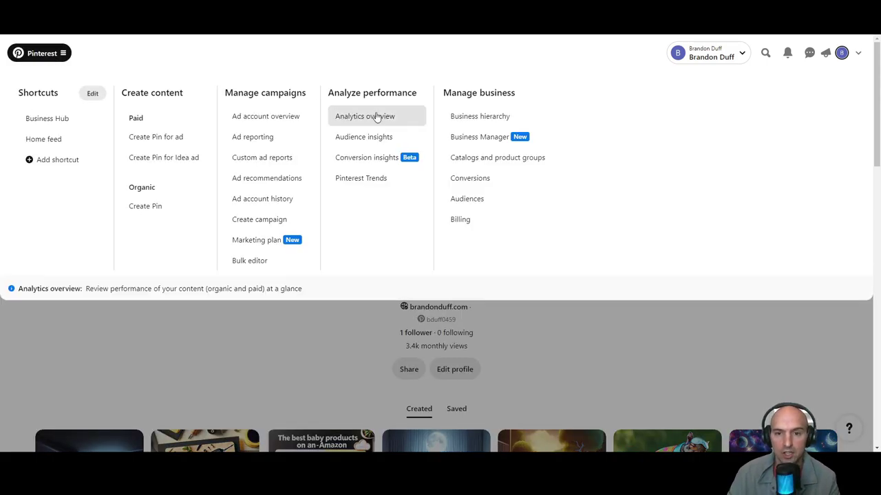
{"action": "left_click", "coordinate": [370, 183]}
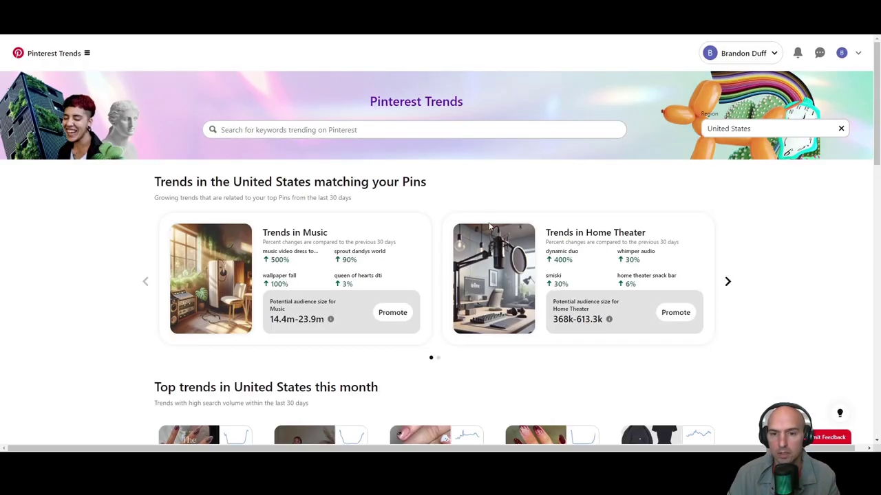
{"action": "left_click_drag", "start_coordinate": [154, 182], "coordinate": [410, 183]}
{"action": "scroll", "coordinate": [420, 204], "scroll_direction": "down", "scroll_amount": 4}
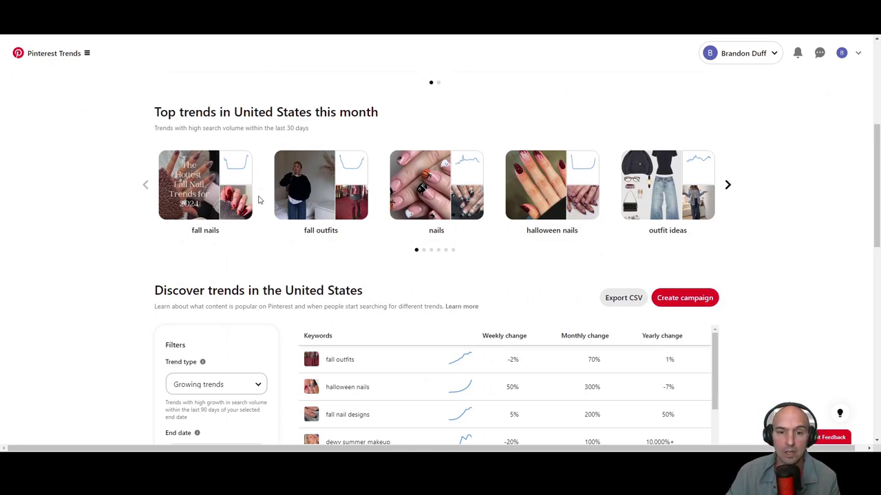
{"action": "scroll", "coordinate": [247, 189], "scroll_direction": "down", "scroll_amount": 3}
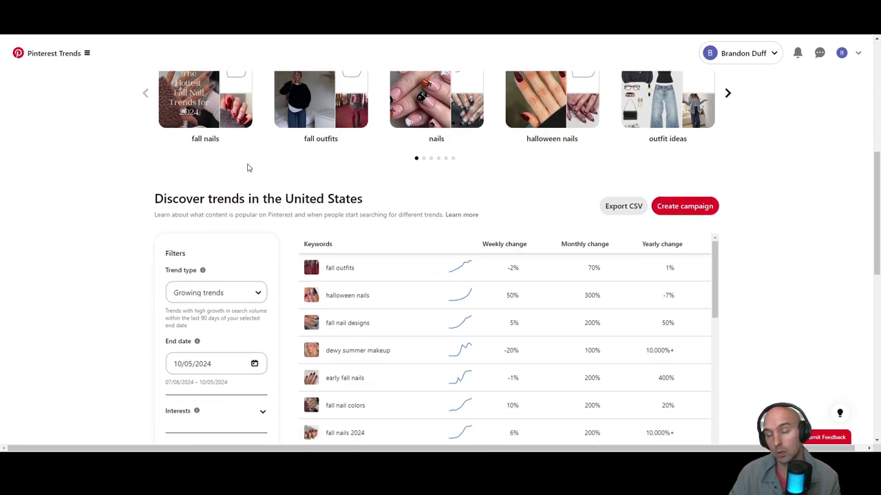
{"action": "scroll", "coordinate": [273, 185], "scroll_direction": "down", "scroll_amount": 4}
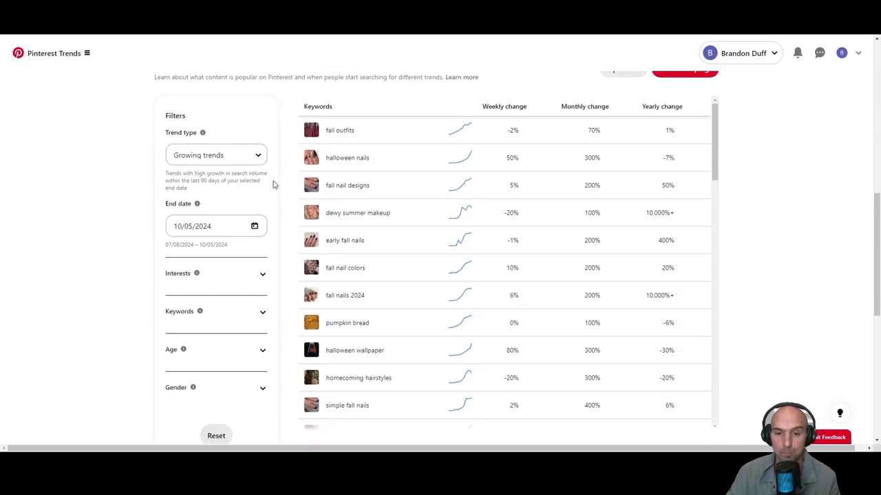
Examine the filters available for discovering trends, including the trend type options and the list of interest categories.
{"action": "left_click", "coordinate": [202, 156]}
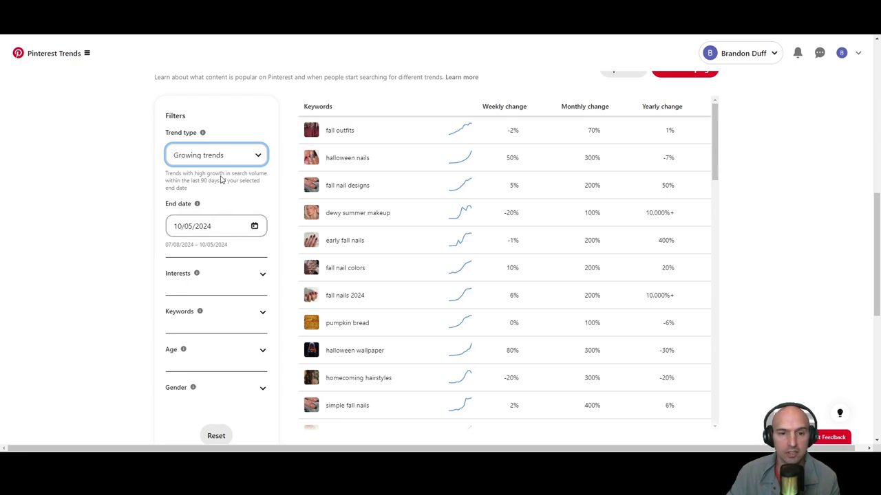
{"action": "scroll", "coordinate": [228, 299], "scroll_direction": "down", "scroll_amount": 3}
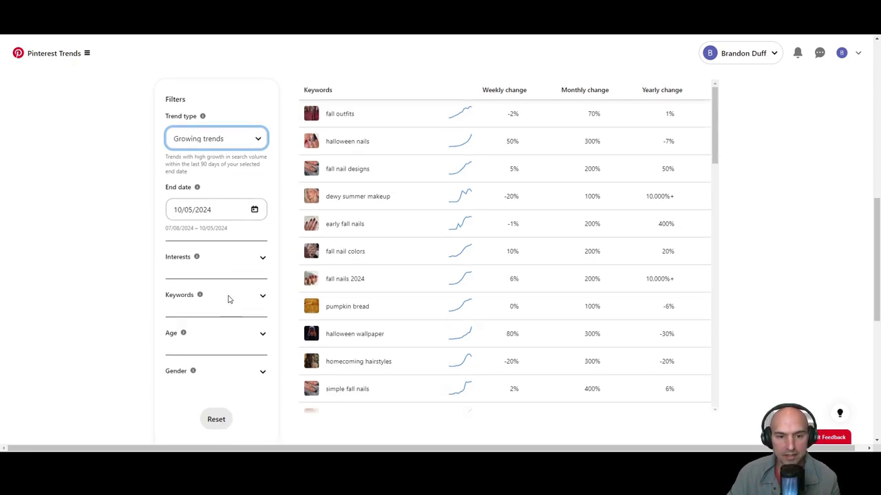
{"action": "left_click", "coordinate": [247, 196]}
{"action": "scroll", "coordinate": [247, 196], "scroll_direction": "up", "scroll_amount": 1}
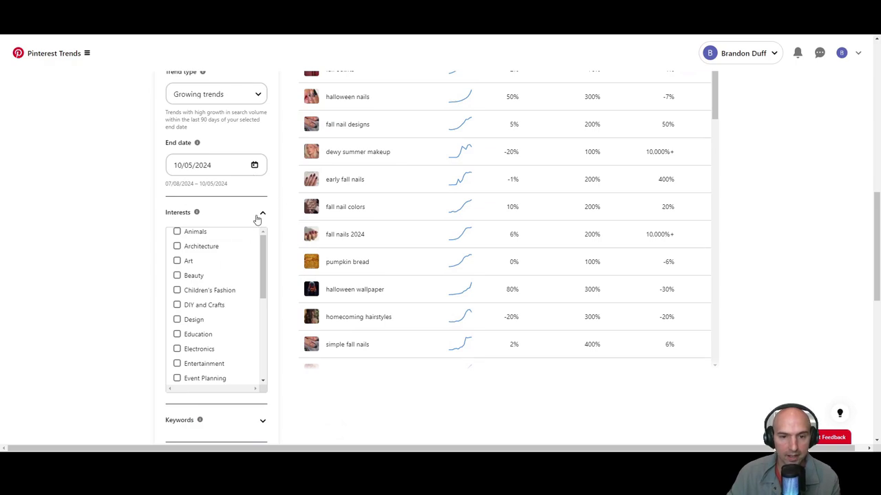
{"action": "left_click", "coordinate": [256, 219]}
{"action": "scroll", "coordinate": [505, 181], "scroll_direction": "up", "scroll_amount": 3}
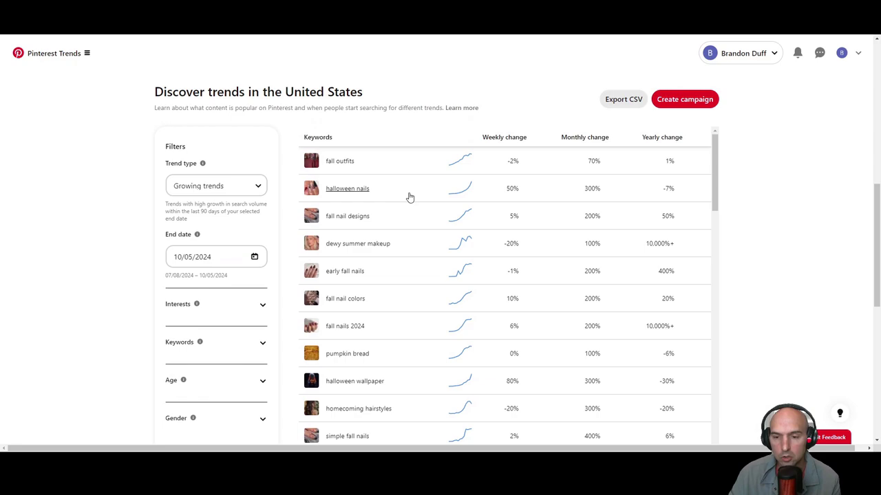
Read through the growing trend keywords for the United States with their weekly, monthly and yearly changes, and check the trend type filter.
{"action": "scroll", "coordinate": [409, 197], "scroll_direction": "down", "scroll_amount": 3}
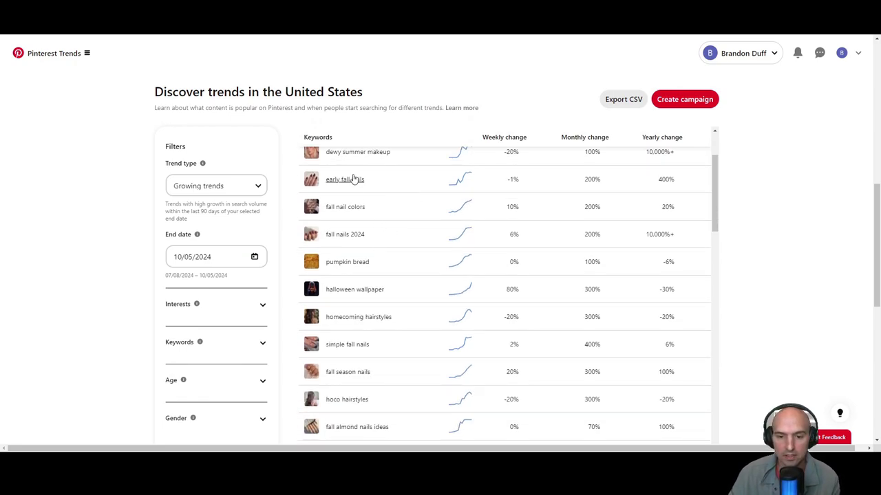
{"action": "scroll", "coordinate": [382, 302], "scroll_direction": "down", "scroll_amount": 5}
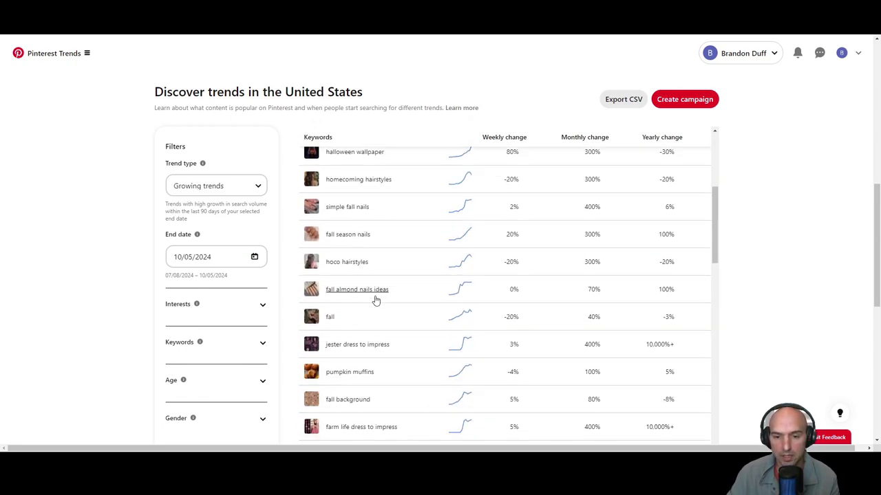
{"action": "scroll", "coordinate": [375, 302], "scroll_direction": "down", "scroll_amount": 3}
{"action": "scroll", "coordinate": [354, 245], "scroll_direction": "down", "scroll_amount": 5}
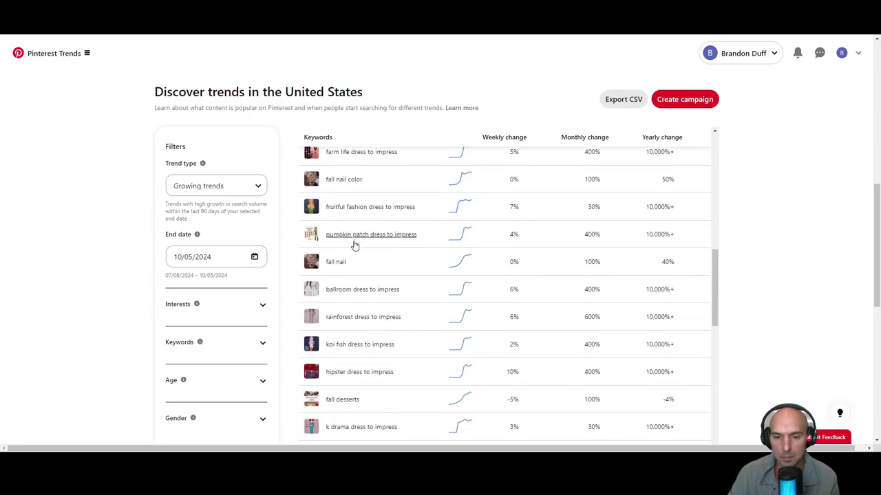
{"action": "scroll", "coordinate": [354, 248], "scroll_direction": "down", "scroll_amount": 2}
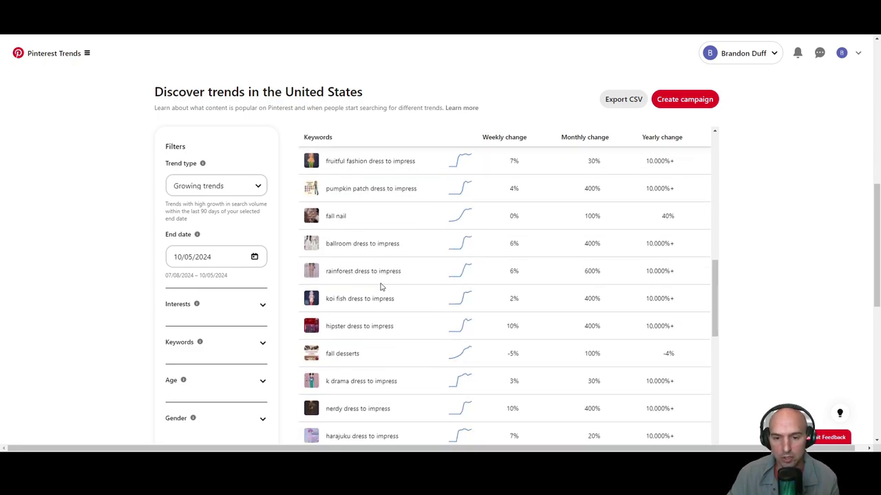
{"action": "scroll", "coordinate": [385, 292], "scroll_direction": "down", "scroll_amount": 3}
{"action": "scroll", "coordinate": [395, 299], "scroll_direction": "down", "scroll_amount": 1}
{"action": "scroll", "coordinate": [469, 279], "scroll_direction": "down", "scroll_amount": 3}
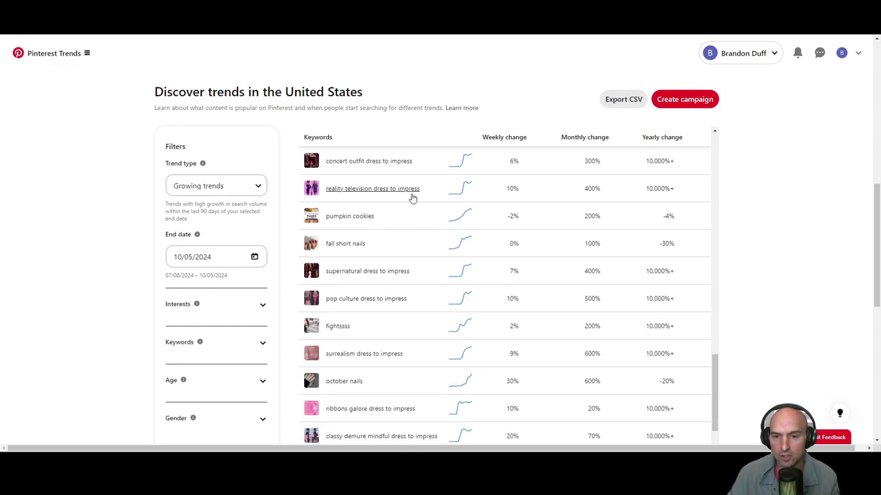
{"action": "scroll", "coordinate": [472, 239], "scroll_direction": "down", "scroll_amount": 2}
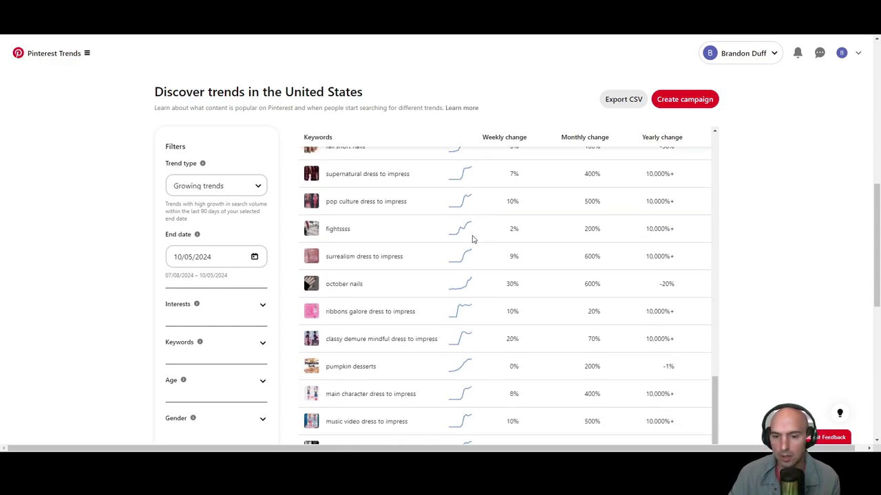
{"action": "scroll", "coordinate": [794, 216], "scroll_direction": "down", "scroll_amount": 5}
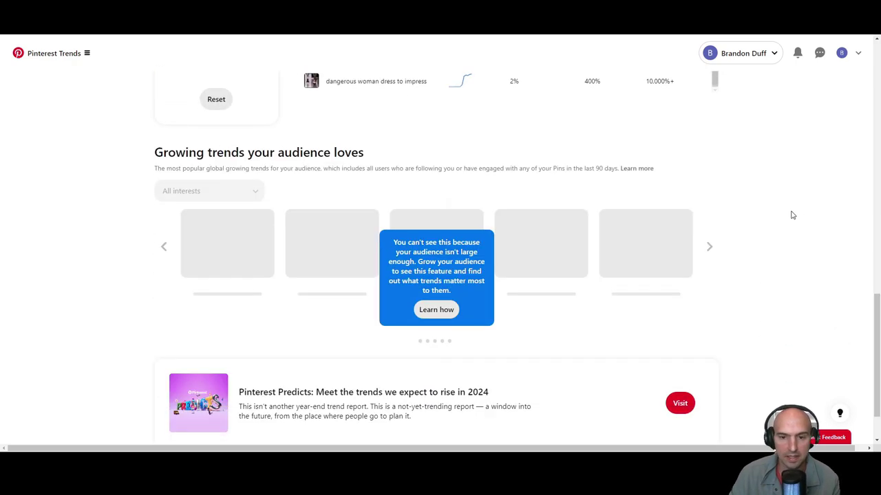
{"action": "scroll", "coordinate": [791, 215], "scroll_direction": "up", "scroll_amount": 5}
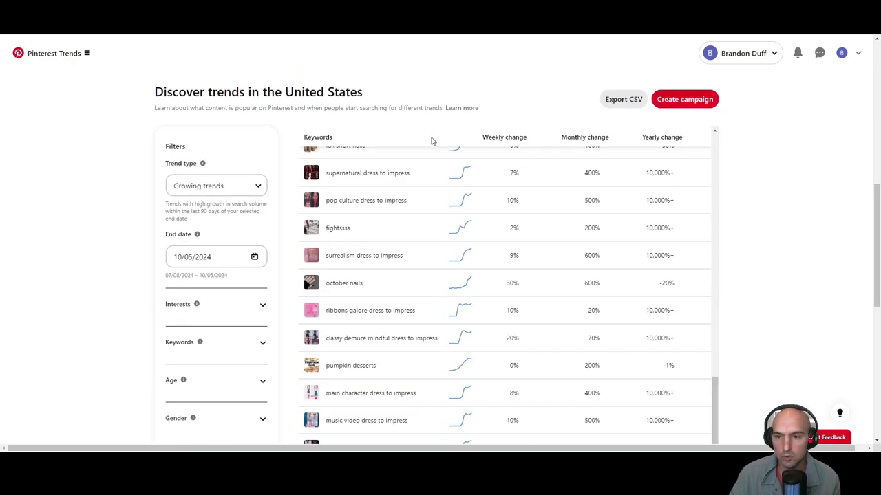
{"action": "left_click", "coordinate": [210, 184]}
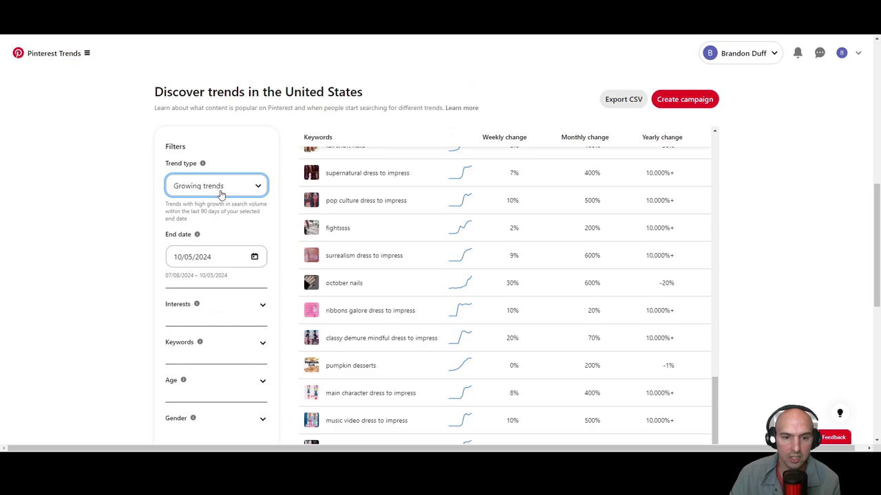
Set the trends region to Canada and review the country's matching and top monthly trends.
{"action": "scroll", "coordinate": [790, 217], "scroll_direction": "up", "scroll_amount": 6}
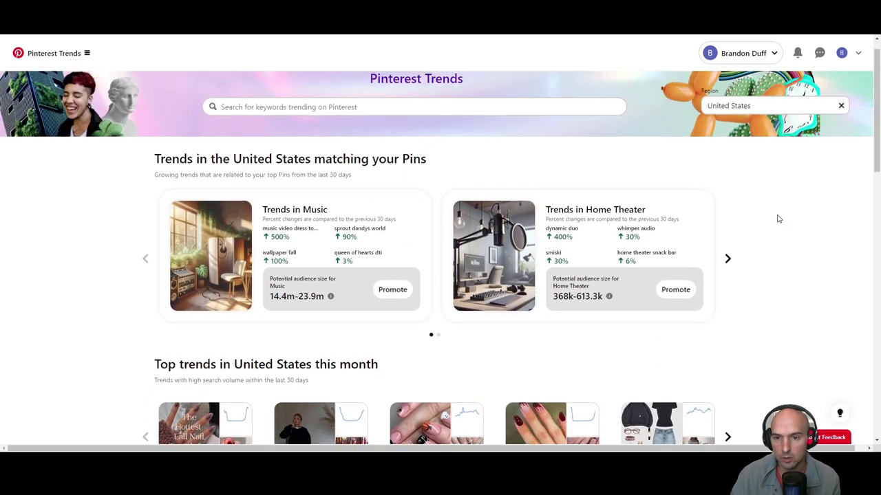
{"action": "scroll", "coordinate": [777, 219], "scroll_direction": "up", "scroll_amount": 1}
{"action": "left_click", "coordinate": [757, 129]}
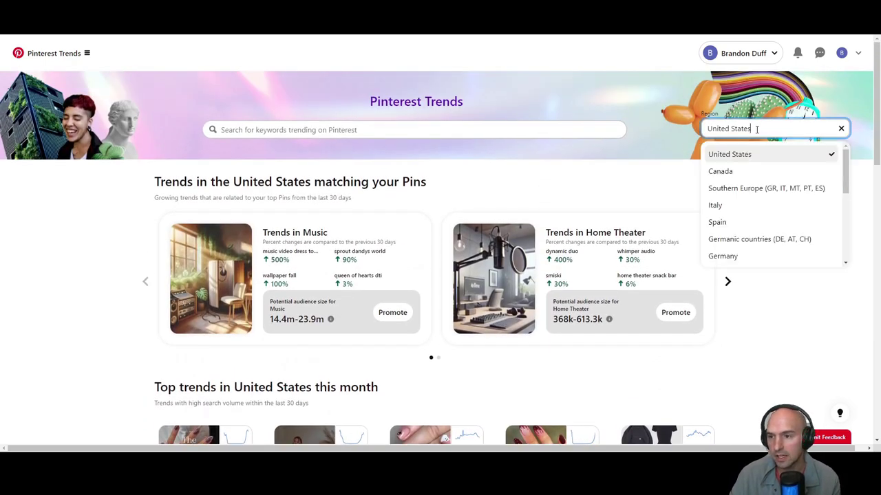
{"action": "left_click", "coordinate": [760, 173]}
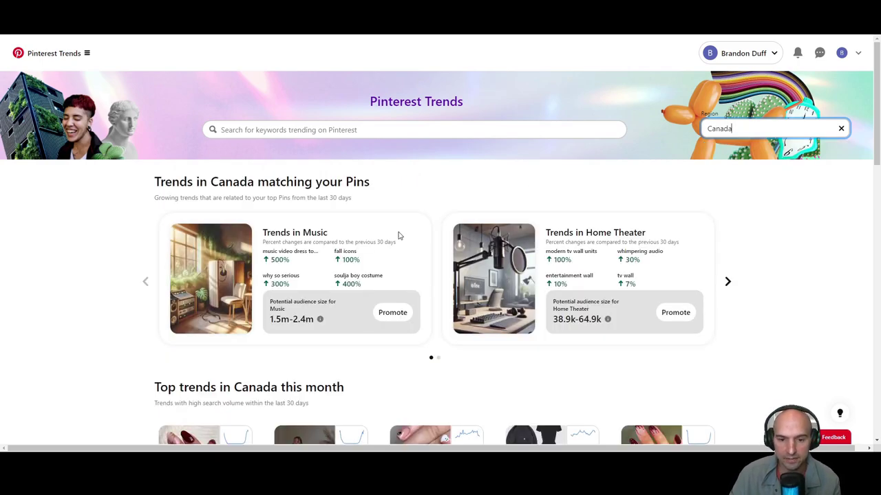
{"action": "scroll", "coordinate": [398, 235], "scroll_direction": "down", "scroll_amount": 5}
{"action": "scroll", "coordinate": [398, 235], "scroll_direction": "up", "scroll_amount": 2}
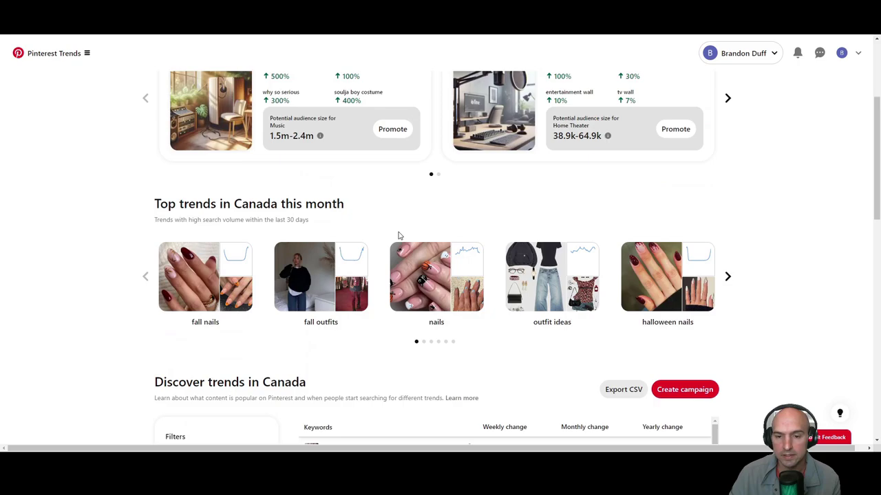
Set the trends region back to United States.
{"action": "scroll", "coordinate": [398, 235], "scroll_direction": "up", "scroll_amount": 3}
{"action": "left_click", "coordinate": [749, 83]}
{"action": "left_click", "coordinate": [737, 108]}
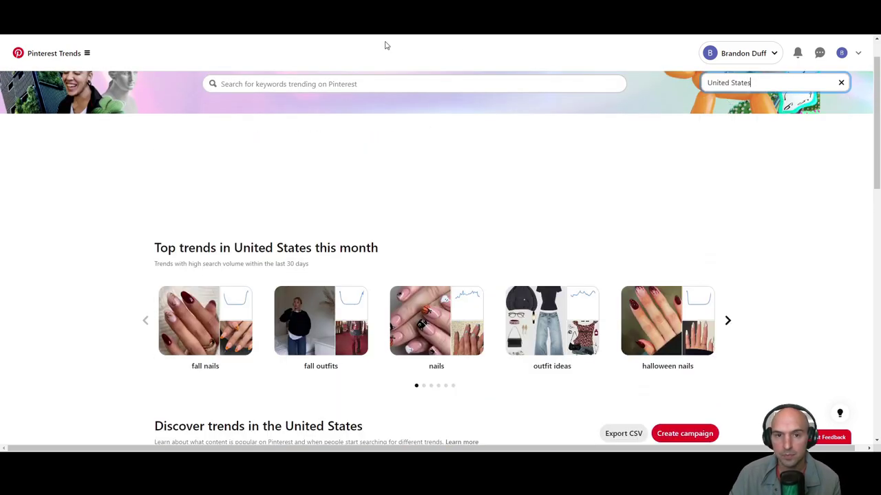
Open Audience insights and review the categories and interests of the account's total audience.
{"action": "left_click", "coordinate": [53, 53]}
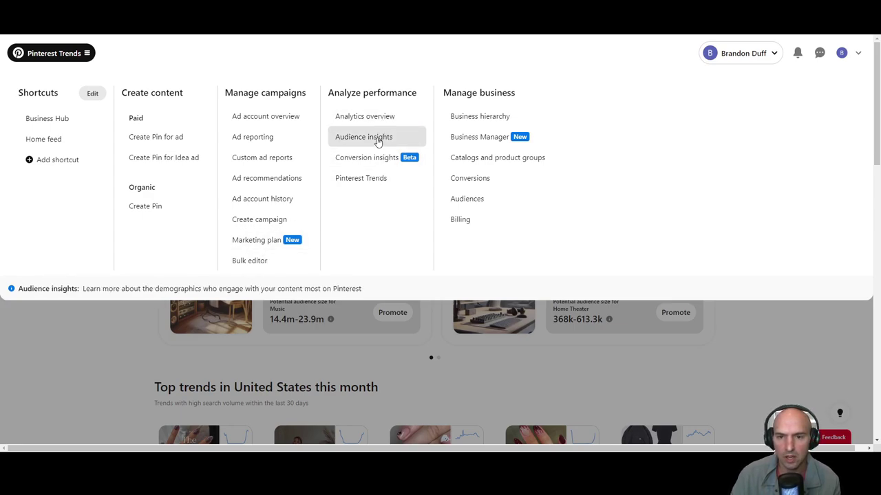
{"action": "left_click", "coordinate": [378, 141]}
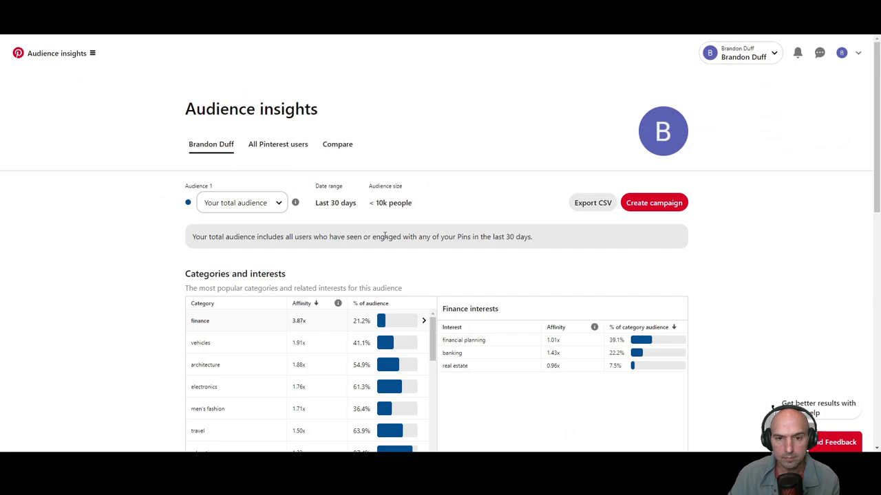
{"action": "scroll", "coordinate": [403, 267], "scroll_direction": "down", "scroll_amount": 2}
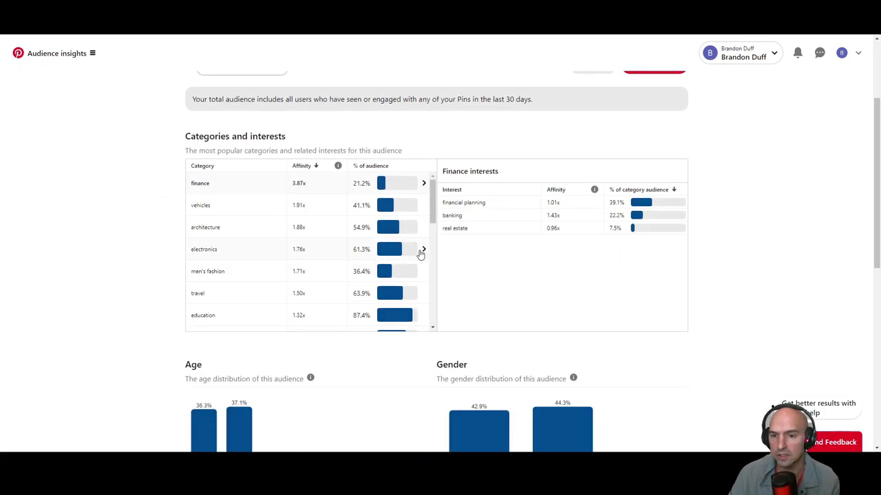
{"action": "scroll", "coordinate": [422, 245], "scroll_direction": "up", "scroll_amount": 2}
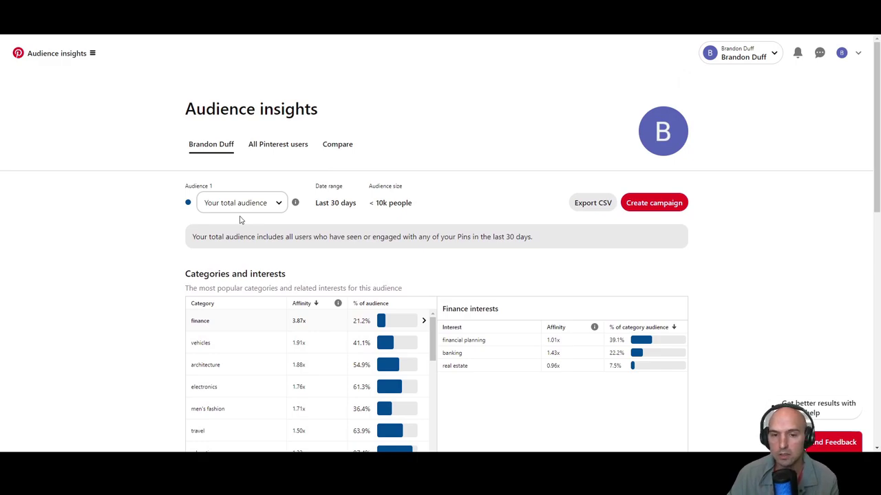
Show the insights for all Pinterest users and review their categories, age, gender, location and device breakdowns.
{"action": "left_click", "coordinate": [265, 147]}
{"action": "scroll", "coordinate": [383, 216], "scroll_direction": "down", "scroll_amount": 1}
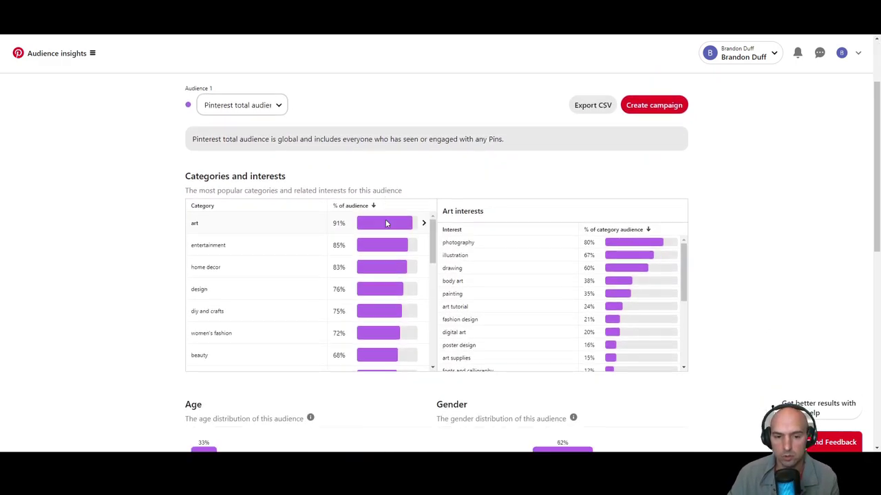
{"action": "scroll", "coordinate": [386, 224], "scroll_direction": "down", "scroll_amount": 1}
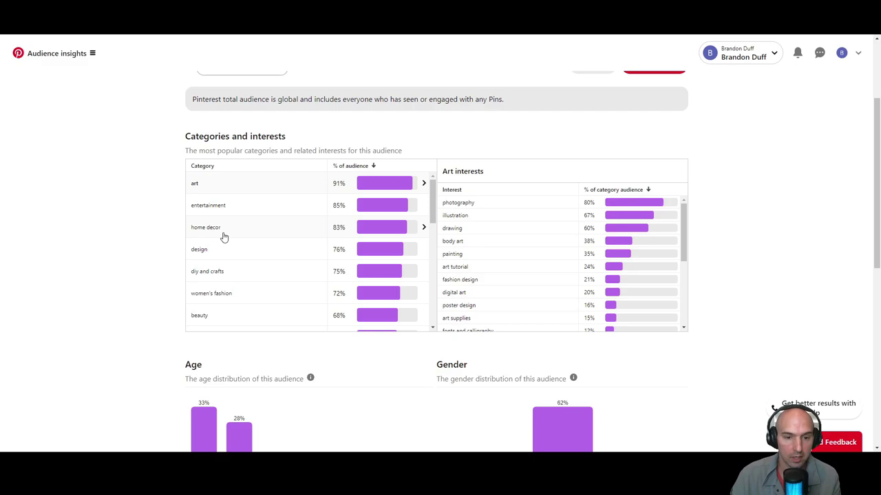
{"action": "left_click_drag", "start_coordinate": [209, 251], "coordinate": [186, 259]}
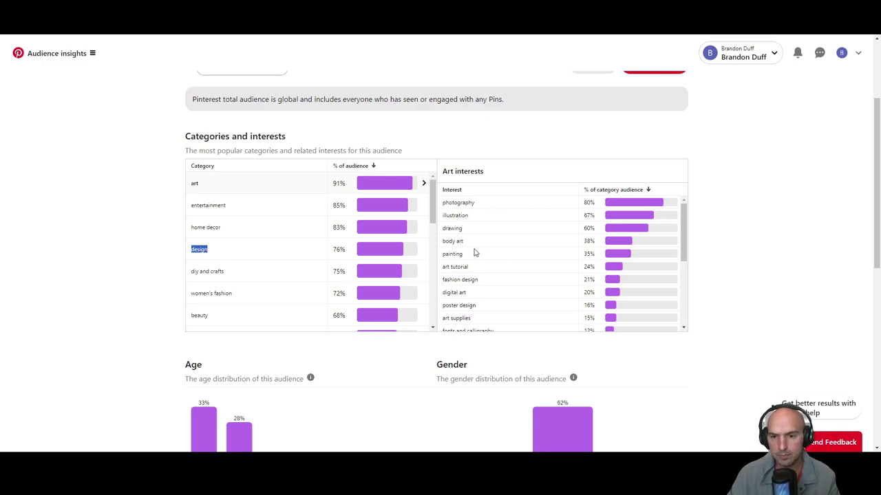
{"action": "scroll", "coordinate": [323, 266], "scroll_direction": "down", "scroll_amount": 5}
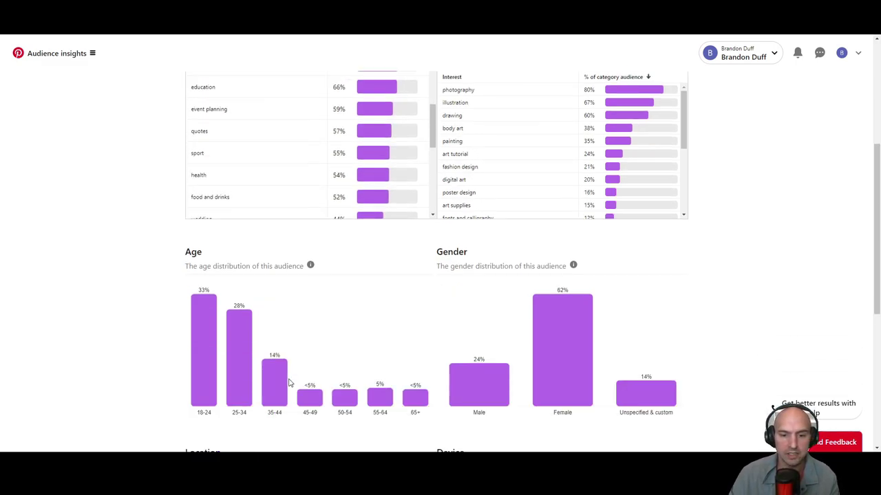
{"action": "scroll", "coordinate": [405, 361], "scroll_direction": "down", "scroll_amount": 3}
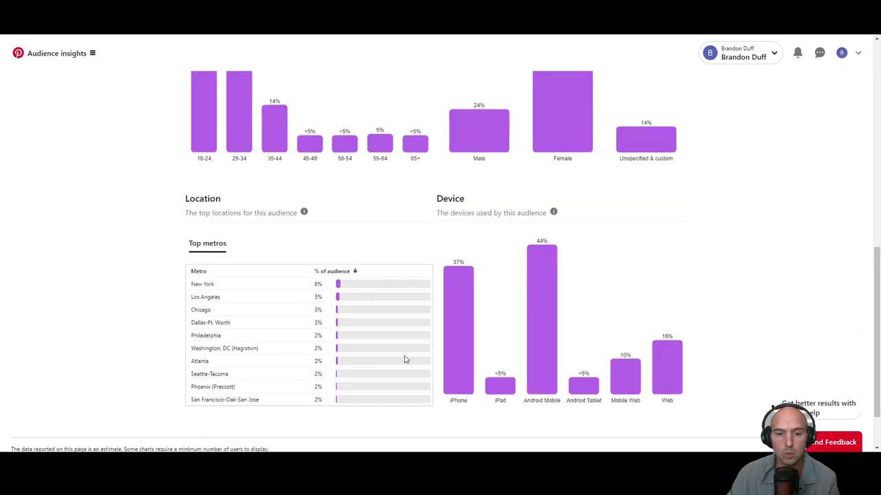
{"action": "scroll", "coordinate": [405, 359], "scroll_direction": "up", "scroll_amount": 10}
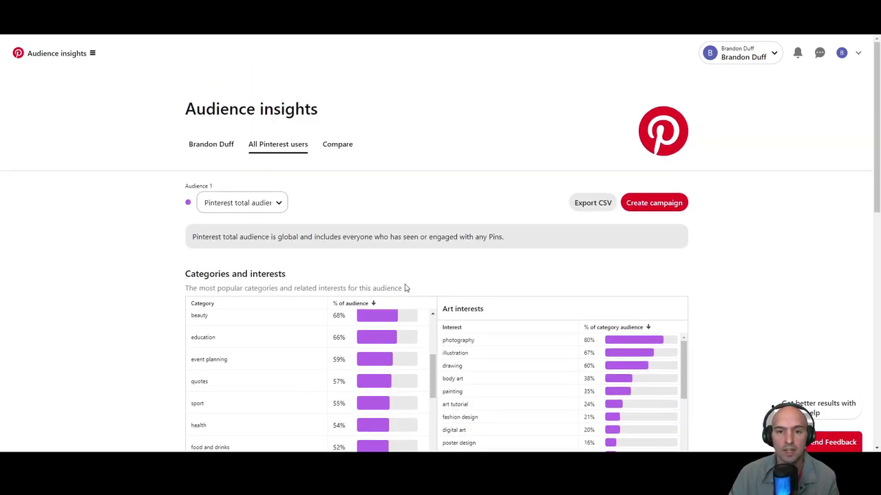
Switch the audience to Pinterest engaged audience and review its categories and interests.
{"action": "left_click", "coordinate": [281, 201]}
{"action": "left_click", "coordinate": [277, 237]}
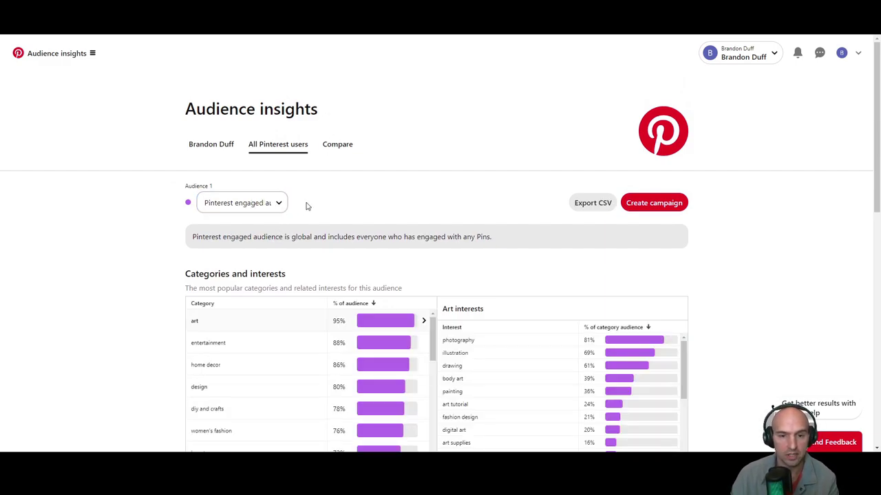
{"action": "scroll", "coordinate": [324, 196], "scroll_direction": "down", "scroll_amount": 1}
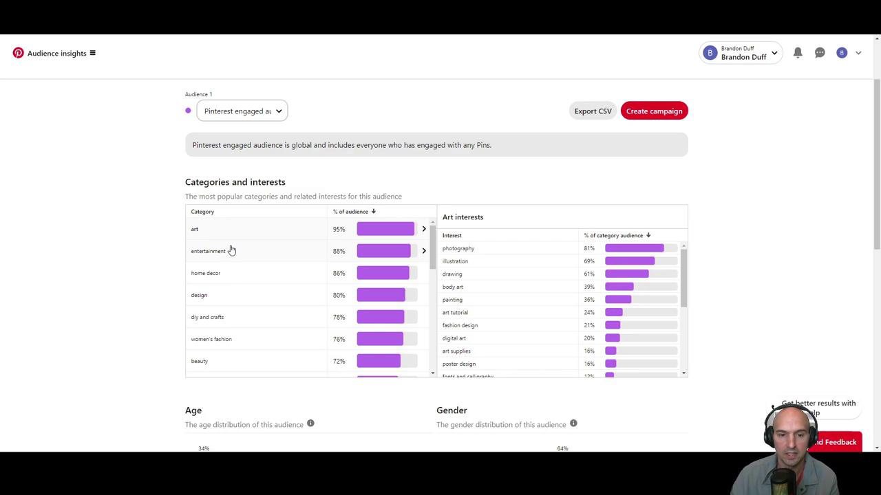
Show the related interests of the entertainment category for the Pinterest engaged audience.
{"action": "left_click_drag", "start_coordinate": [229, 251], "coordinate": [193, 250]}
{"action": "left_click", "coordinate": [192, 251]}
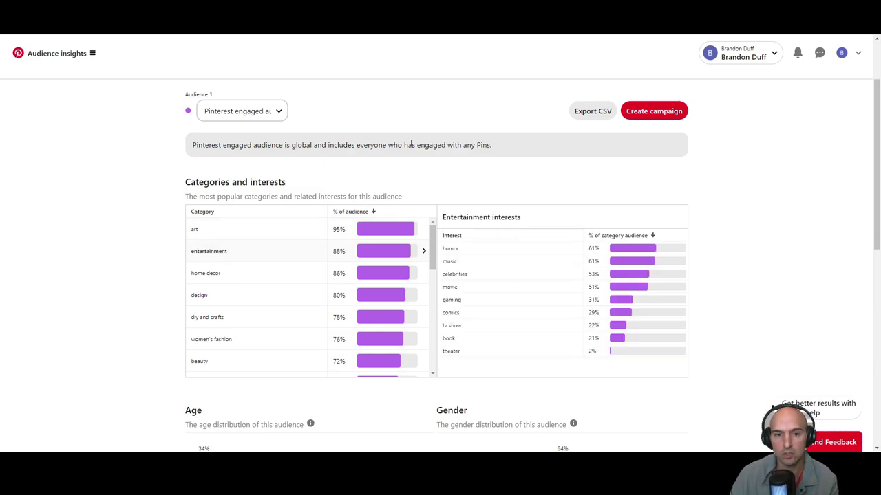
{"action": "scroll", "coordinate": [393, 216], "scroll_direction": "up", "scroll_amount": 2}
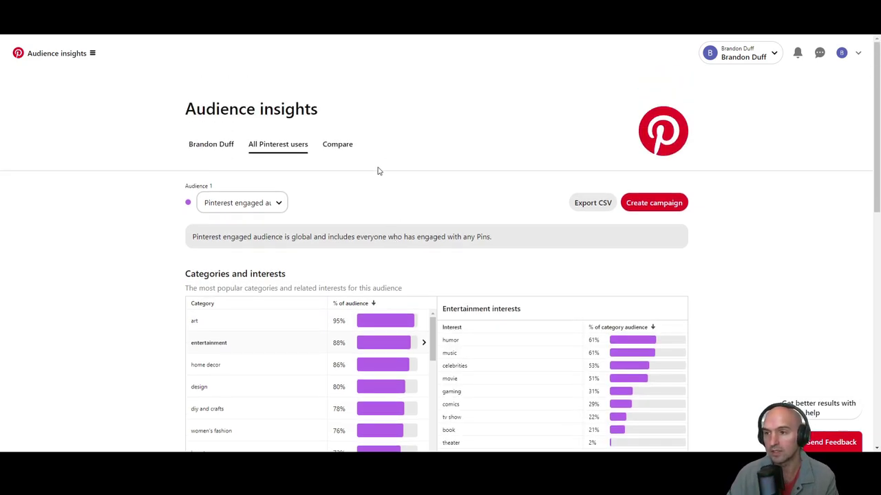
Return to the insights for the account's own total audience and review its category affinities, age and gender distribution.
{"action": "left_click", "coordinate": [227, 148]}
{"action": "scroll", "coordinate": [273, 212], "scroll_direction": "down", "scroll_amount": 2}
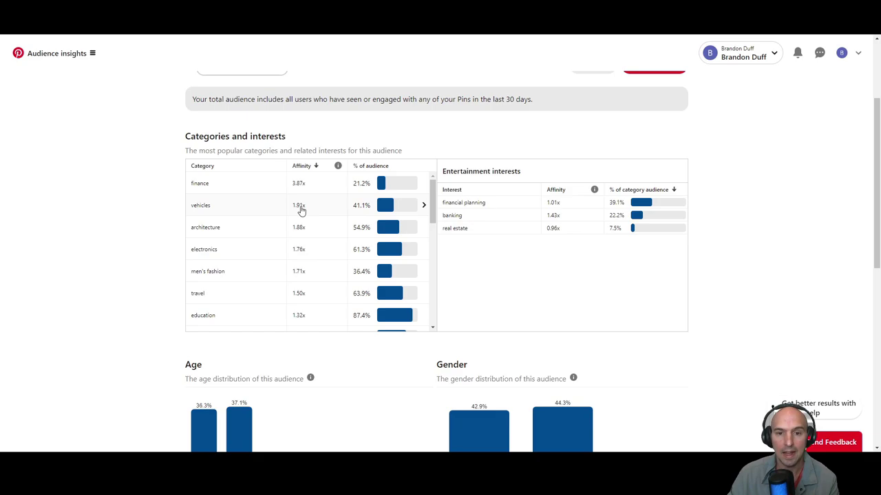
{"action": "scroll", "coordinate": [235, 208], "scroll_direction": "up", "scroll_amount": 1}
{"action": "scroll", "coordinate": [242, 247], "scroll_direction": "down", "scroll_amount": 3}
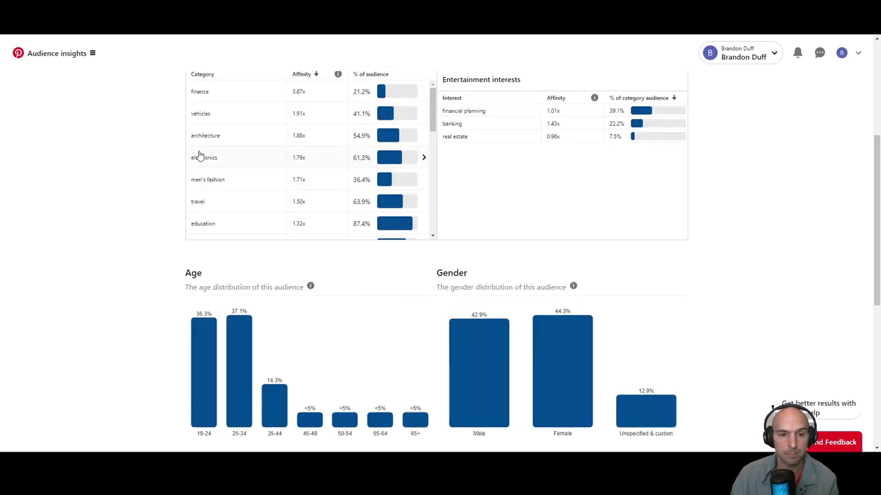
{"action": "scroll", "coordinate": [199, 153], "scroll_direction": "up", "scroll_amount": 1}
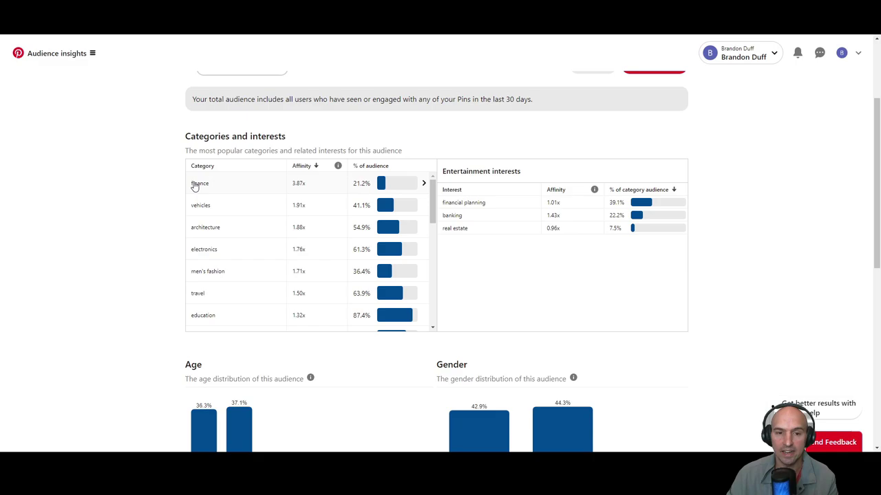
{"action": "left_click_drag", "start_coordinate": [193, 183], "coordinate": [204, 207]}
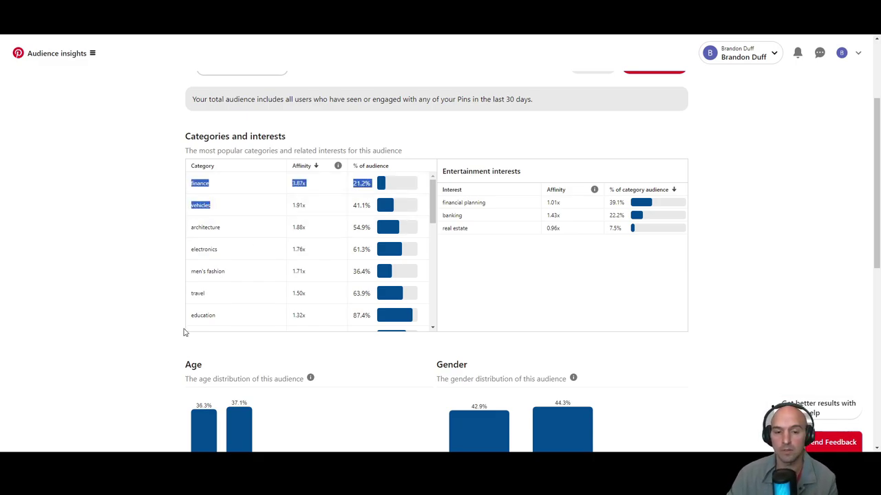
Show the related interests of the men's fashion category for the account's total audience.
{"action": "left_click", "coordinate": [366, 275]}
{"action": "left_click_drag", "start_coordinate": [368, 277], "coordinate": [185, 285]}
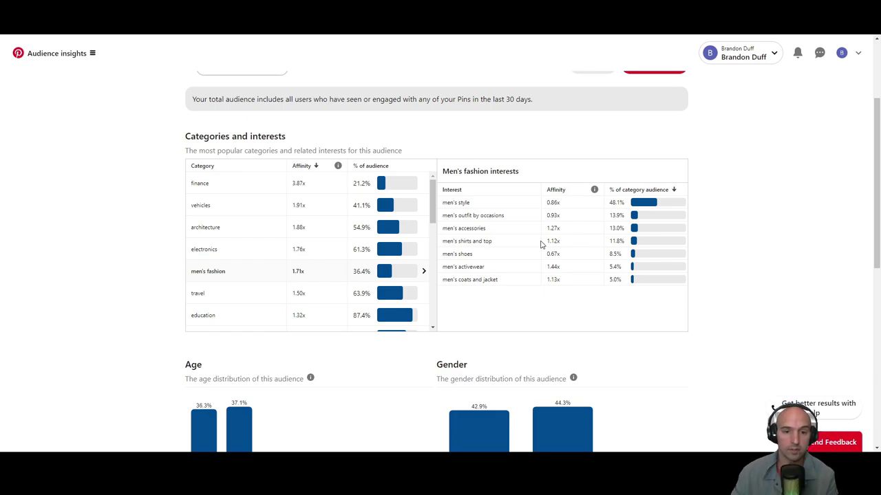
{"action": "scroll", "coordinate": [541, 245], "scroll_direction": "up", "scroll_amount": 2}
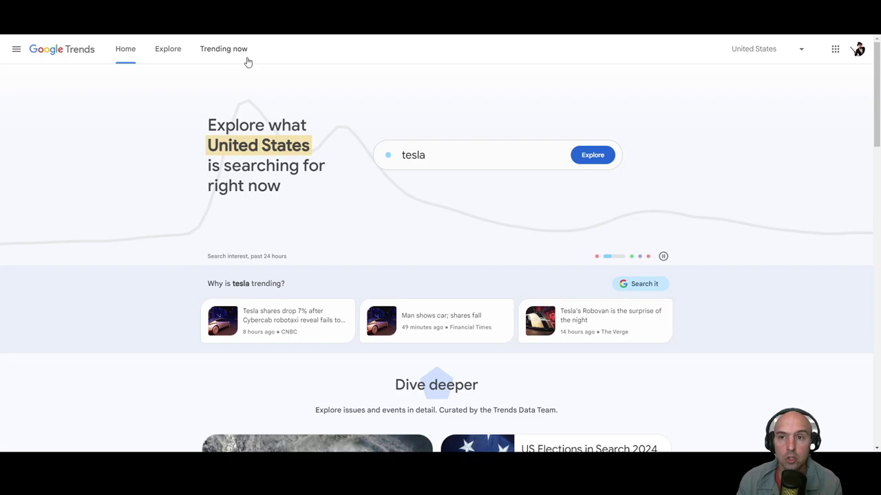
Search Google Trends for "roofing" in the United States.
{"action": "left_click", "coordinate": [440, 154]}
{"action": "left_click", "coordinate": [506, 149]}
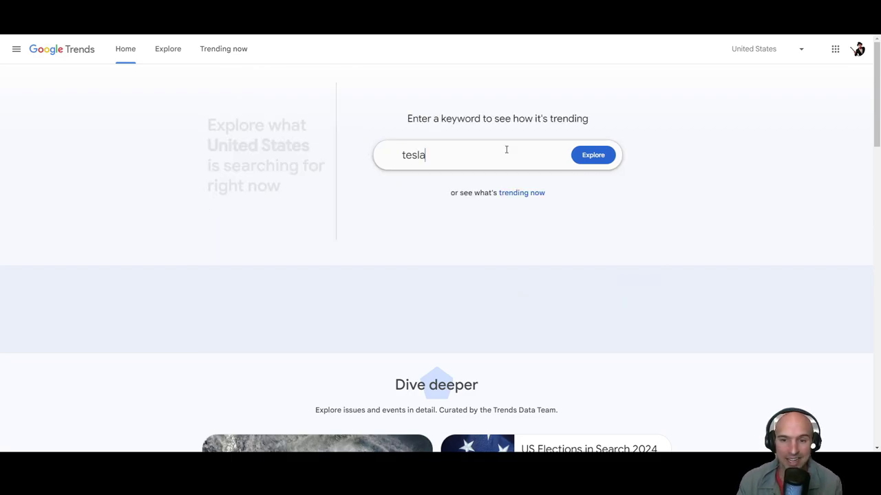
{"action": "left_click_drag", "start_coordinate": [506, 149], "coordinate": [372, 150]}
{"action": "type", "text": "roofin"}
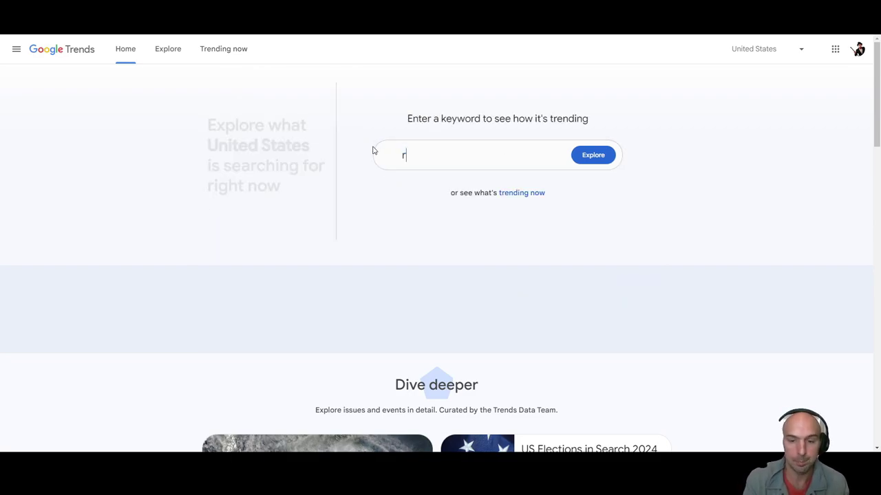
{"action": "type", "text": "g"}
{"action": "key", "text": "Return"}
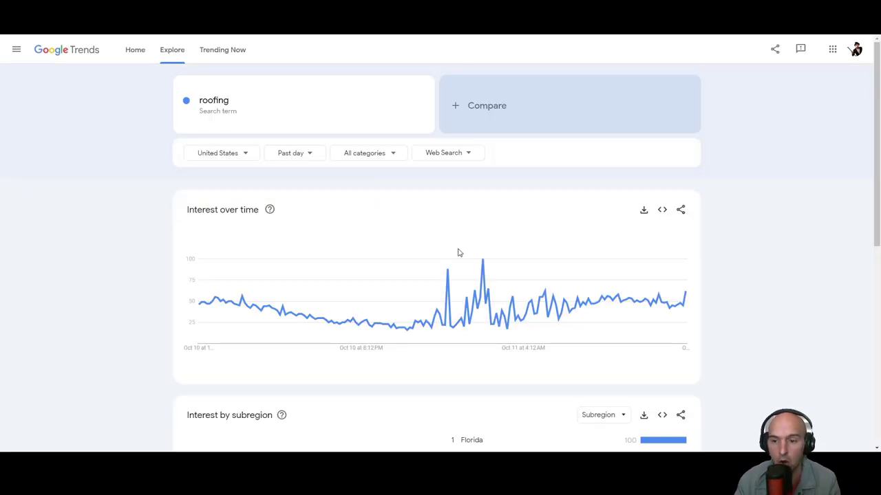
Set the time range to Past 90 days and review roofing interest by subregion, related topics and related queries.
{"action": "scroll", "coordinate": [459, 252], "scroll_direction": "down", "scroll_amount": 1}
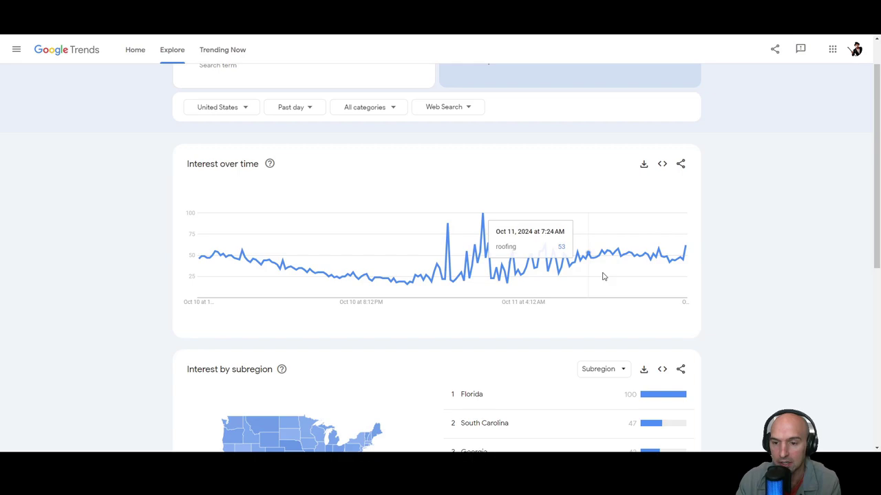
{"action": "left_click", "coordinate": [310, 109]}
{"action": "left_click", "coordinate": [297, 220]}
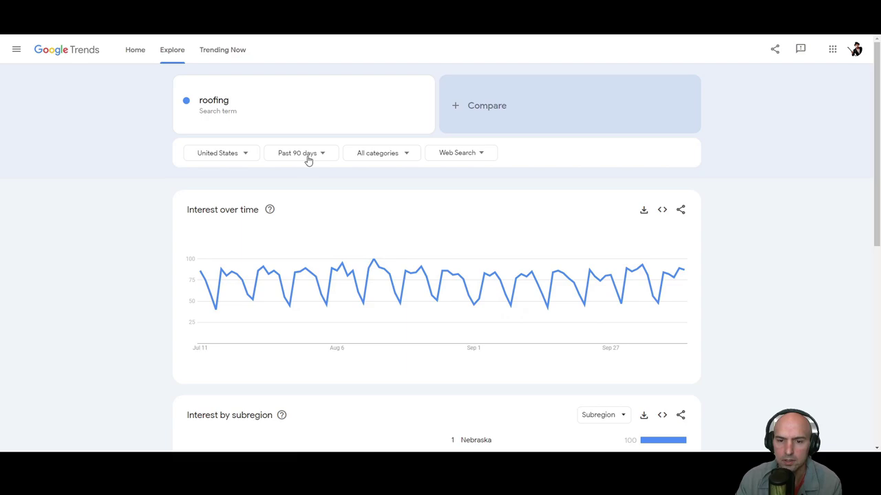
{"action": "scroll", "coordinate": [421, 272], "scroll_direction": "down", "scroll_amount": 3}
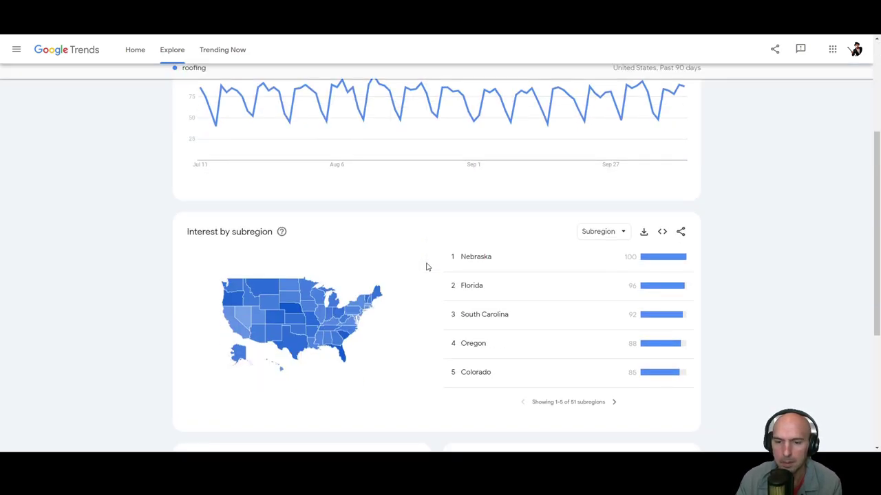
{"action": "scroll", "coordinate": [527, 275], "scroll_direction": "down", "scroll_amount": 3}
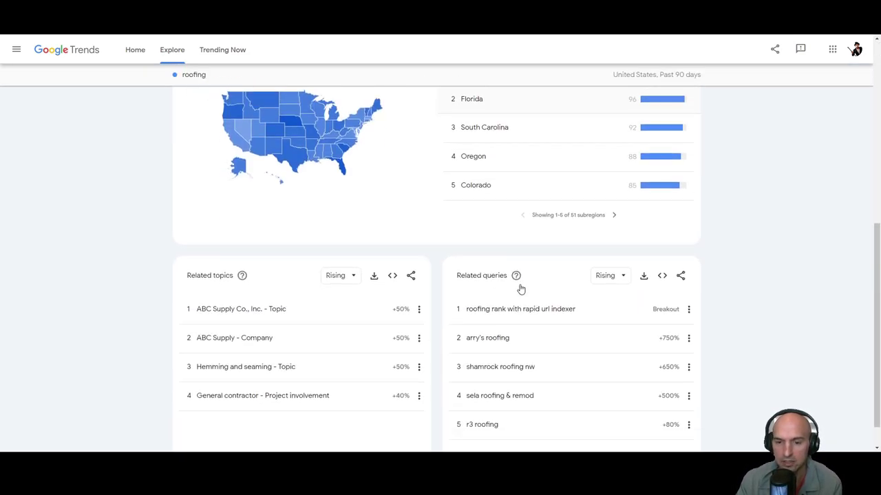
{"action": "scroll", "coordinate": [521, 289], "scroll_direction": "down", "scroll_amount": 1}
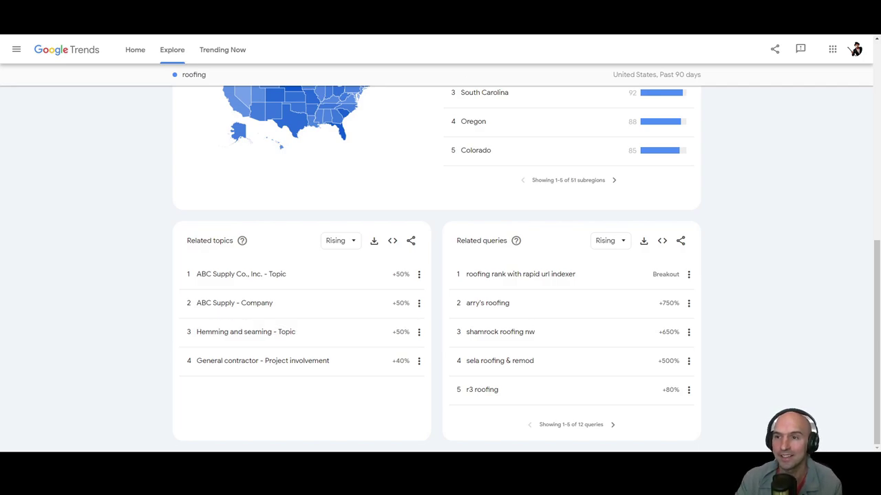
Switch to YouTube and look up the search suggestions for "roofing supply".
{"action": "key", "text": "ctrl+Tab"}
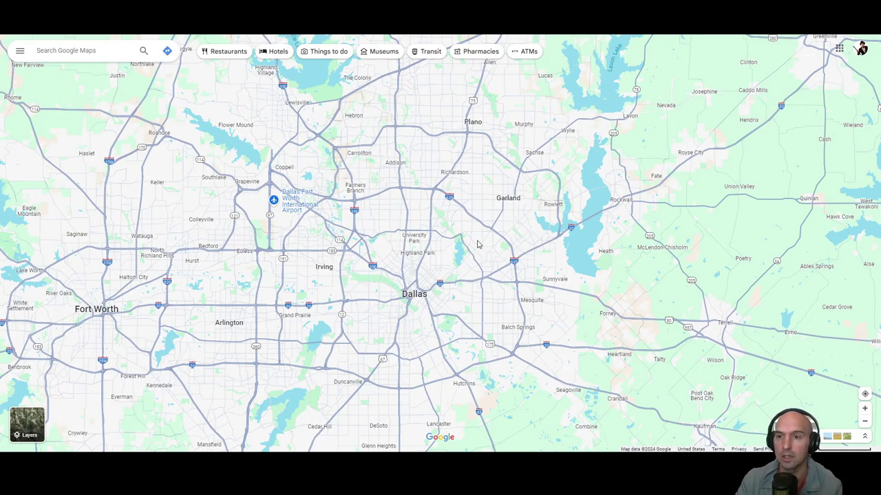
{"action": "key", "text": "ctrl+shift+Tab"}
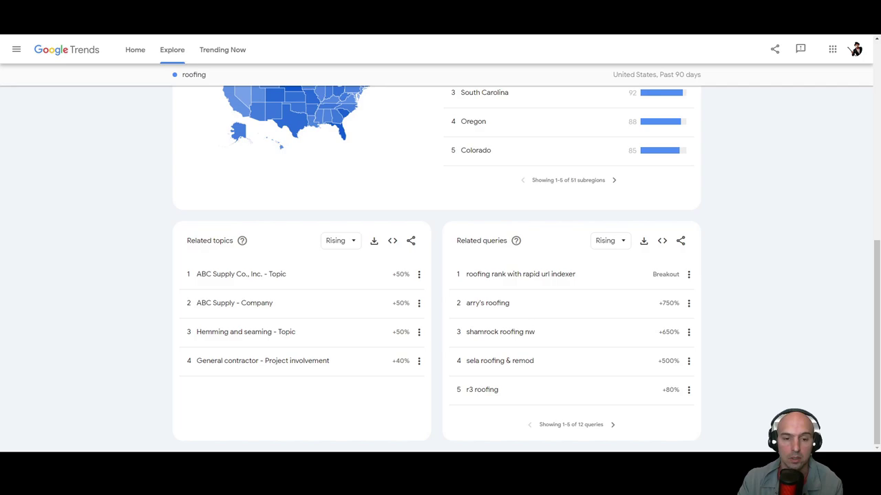
{"action": "key", "text": "ctrl+Tab"}
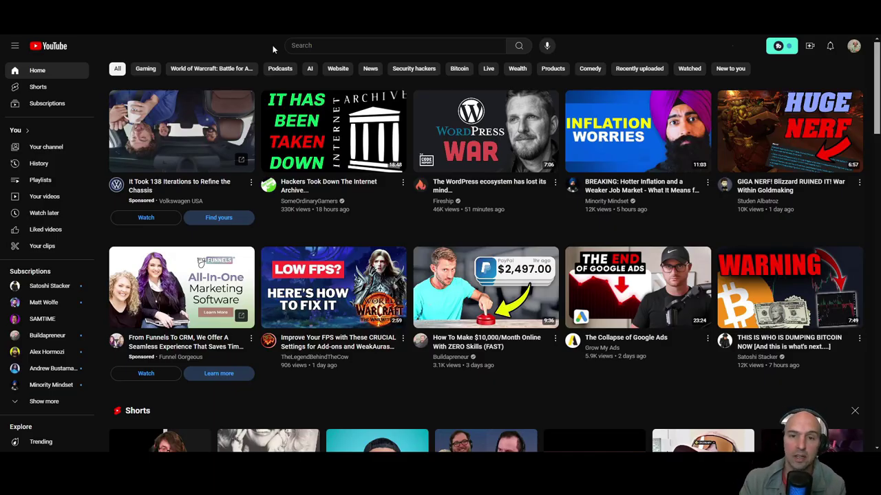
{"action": "left_click", "coordinate": [318, 45]}
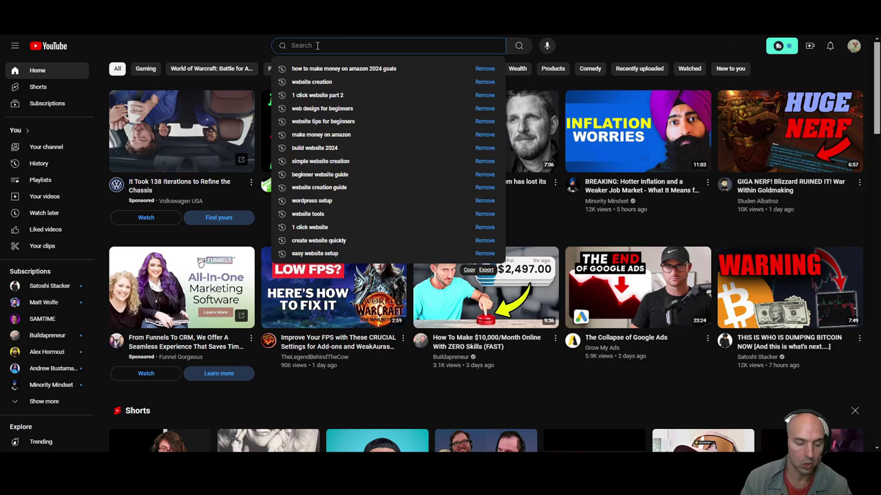
{"action": "type", "text": "roofing supply"}
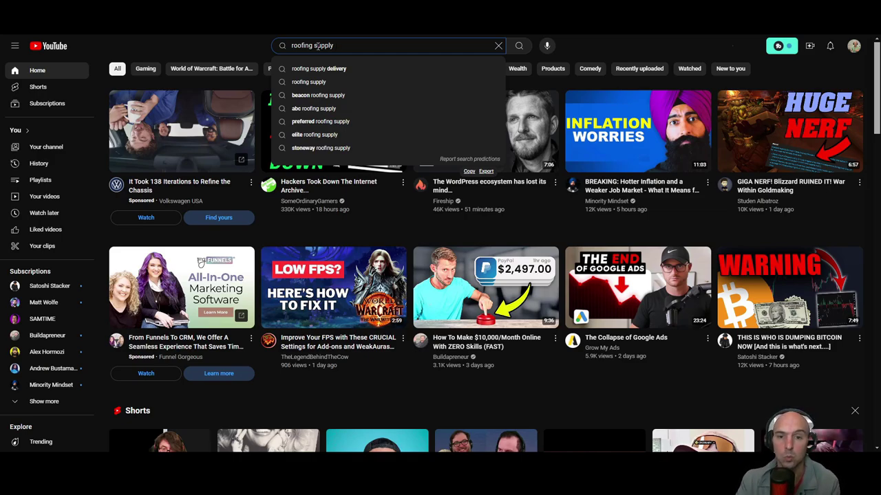
{"action": "left_click_drag", "start_coordinate": [392, 42], "coordinate": [288, 47]}
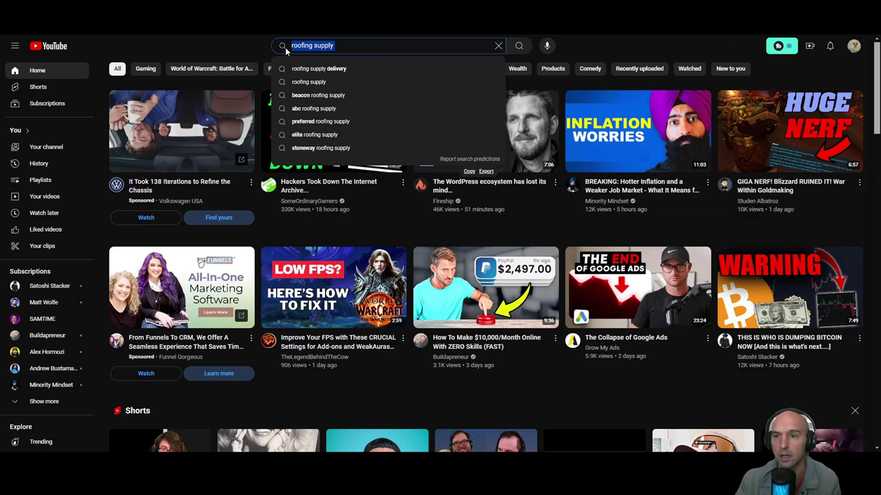
Switch to Google Ads Keyword Planner and examine the keyword ideas for "roofing supply", including metal roofing materials and roofing materials prices.
{"action": "key", "text": "ctrl+Tab"}
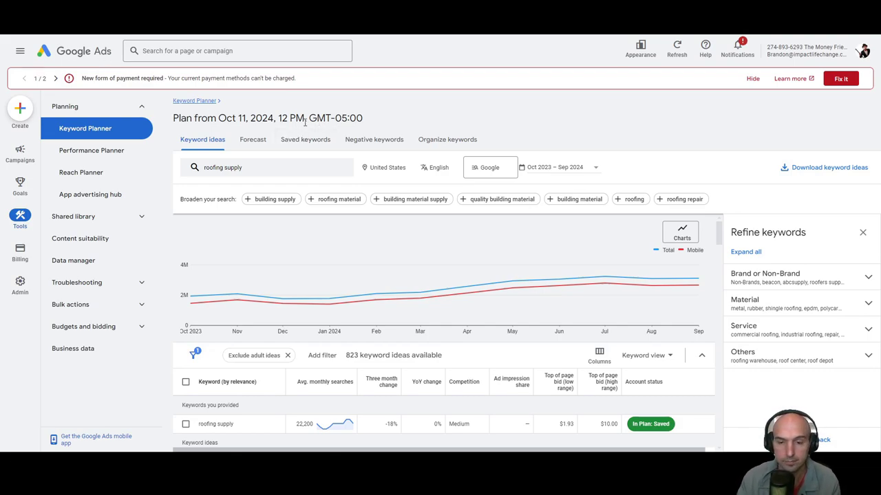
{"action": "scroll", "coordinate": [413, 306], "scroll_direction": "down", "scroll_amount": 2}
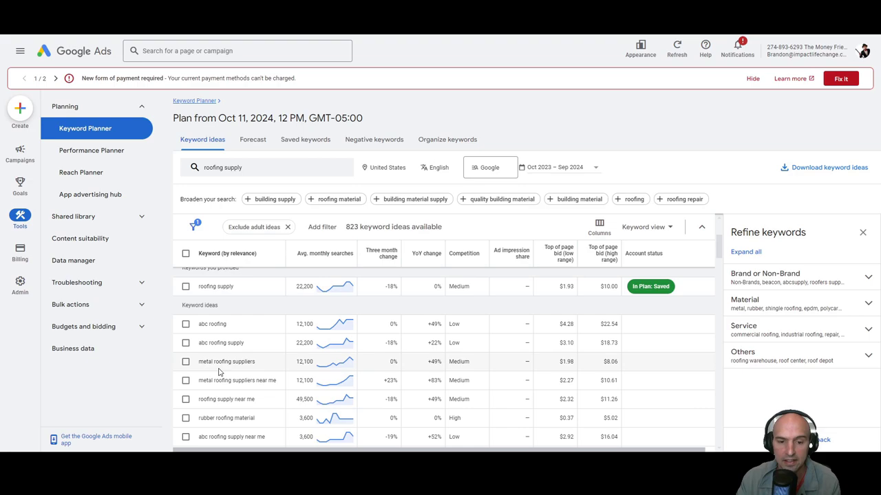
{"action": "scroll", "coordinate": [242, 362], "scroll_direction": "down", "scroll_amount": 2}
{"action": "scroll", "coordinate": [242, 363], "scroll_direction": "down", "scroll_amount": 2}
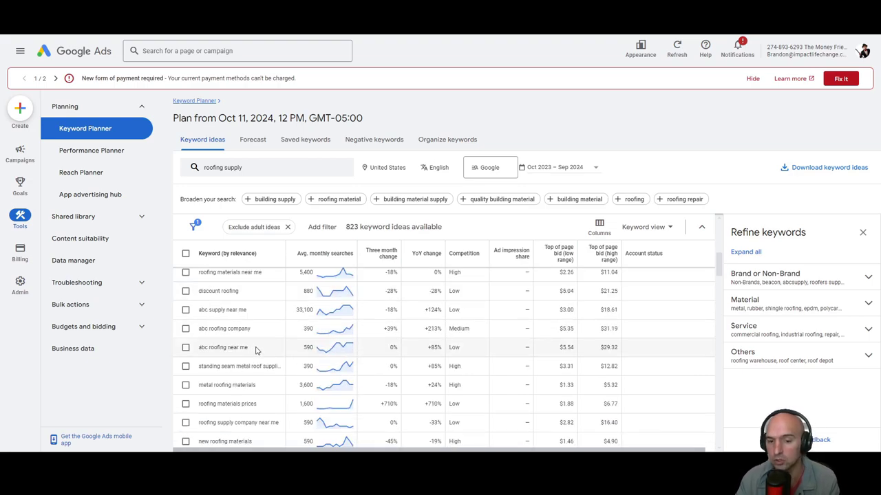
{"action": "scroll", "coordinate": [256, 350], "scroll_direction": "down", "scroll_amount": 1}
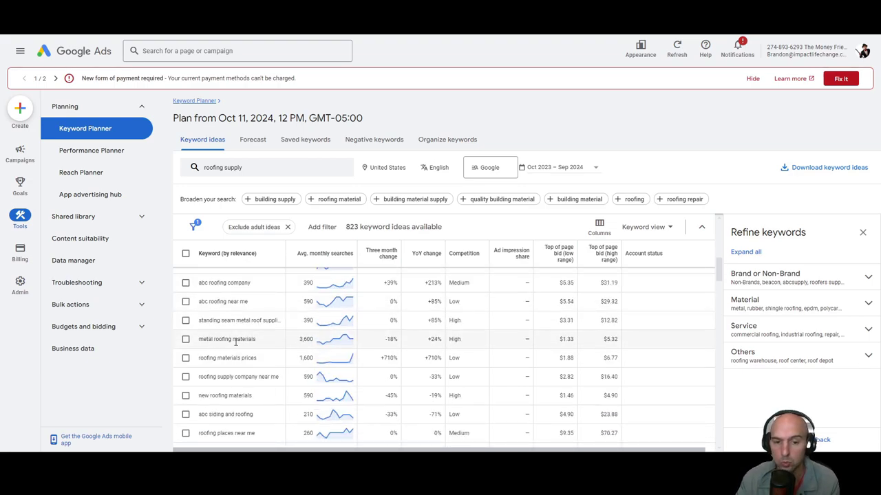
{"action": "left_click_drag", "start_coordinate": [271, 340], "coordinate": [200, 346]}
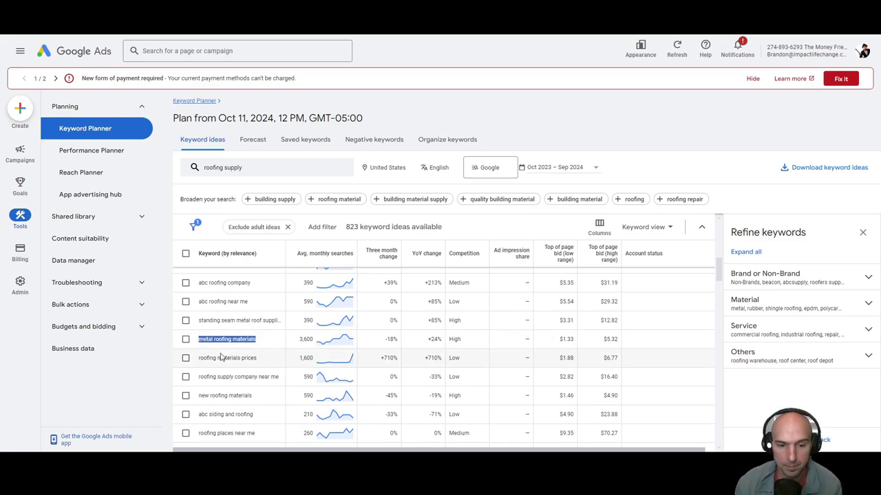
{"action": "left_click_drag", "start_coordinate": [259, 359], "coordinate": [199, 359]}
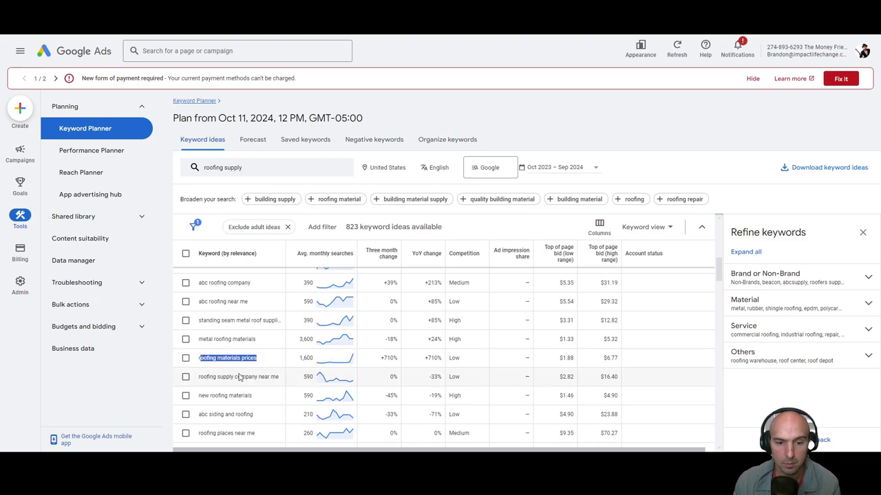
Sort the keyword ideas by highest average monthly searches and examine the most searched terms, such as "roofing supply near me".
{"action": "scroll", "coordinate": [273, 378], "scroll_direction": "down", "scroll_amount": 2}
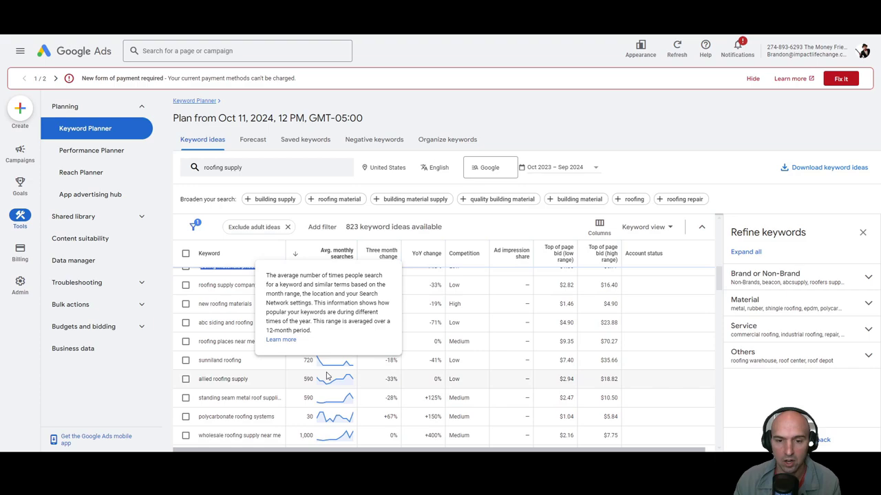
{"action": "scroll", "coordinate": [319, 257], "scroll_direction": "up", "scroll_amount": 5}
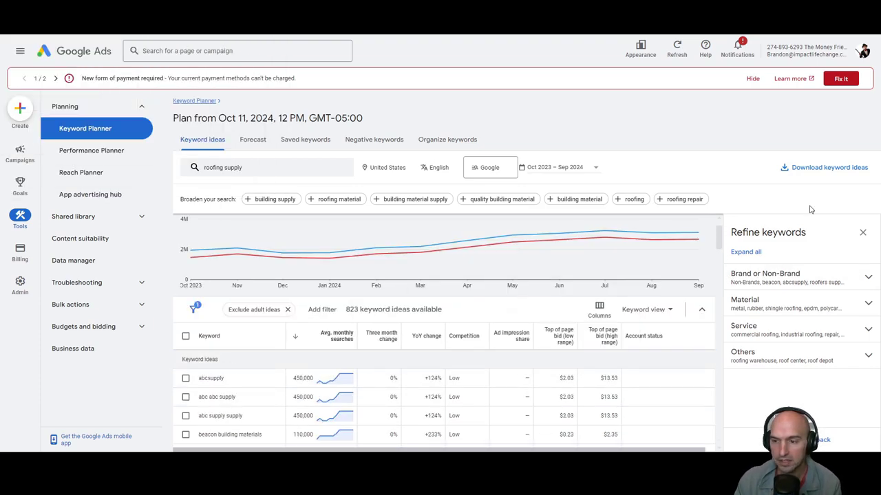
{"action": "scroll", "coordinate": [186, 349], "scroll_direction": "down", "scroll_amount": 1}
{"action": "scroll", "coordinate": [186, 349], "scroll_direction": "down", "scroll_amount": 2}
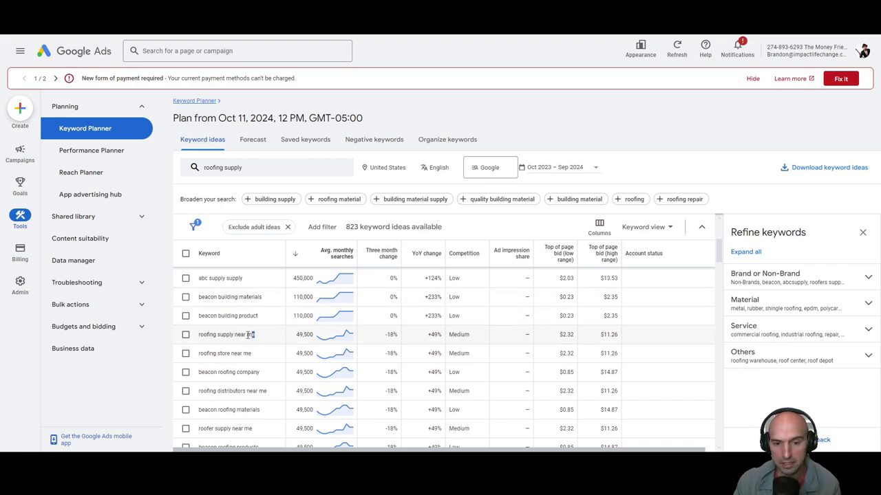
{"action": "left_click_drag", "start_coordinate": [252, 335], "coordinate": [198, 337]}
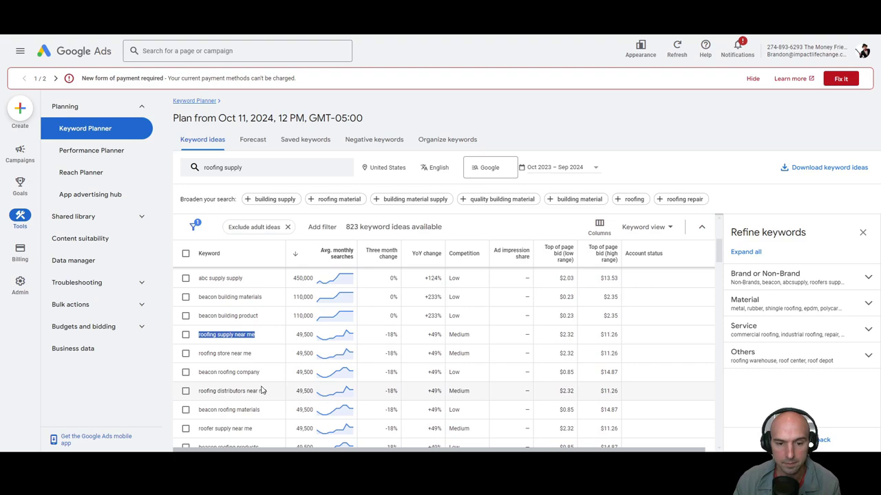
{"action": "scroll", "coordinate": [261, 358], "scroll_direction": "down", "scroll_amount": 3}
{"action": "scroll", "coordinate": [258, 328], "scroll_direction": "up", "scroll_amount": 3}
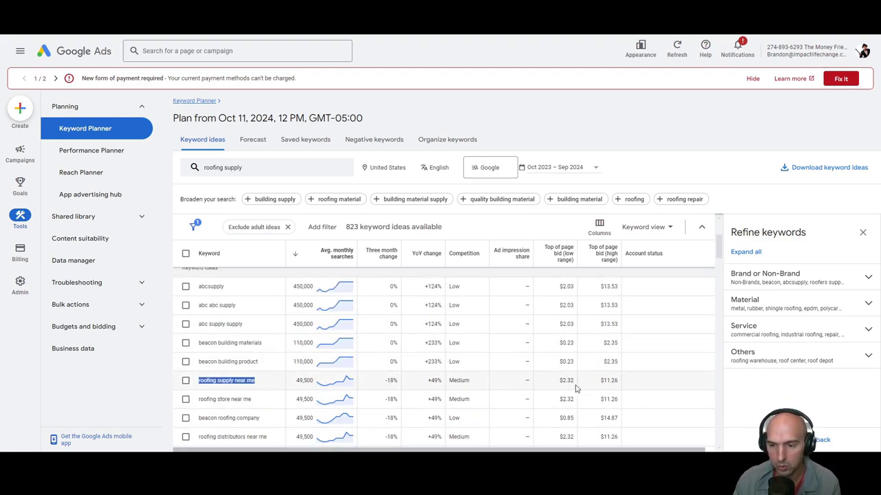
{"action": "scroll", "coordinate": [290, 368], "scroll_direction": "down", "scroll_amount": 3}
{"action": "scroll", "coordinate": [290, 368], "scroll_direction": "down", "scroll_amount": 4}
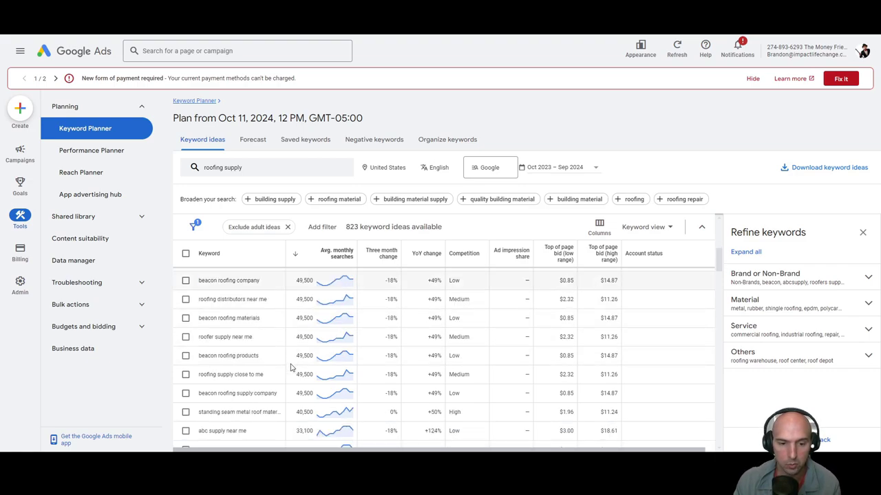
{"action": "scroll", "coordinate": [258, 383], "scroll_direction": "down", "scroll_amount": 3}
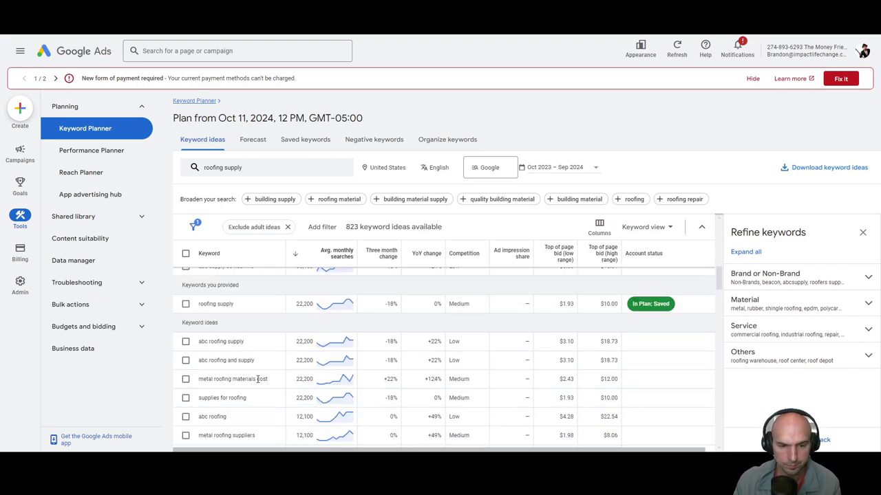
Examine the keyword ideas further down the list, such as metal roofing suppliers, supplies for roofing, types of roofing materials and tile roofing near me.
{"action": "scroll", "coordinate": [269, 355], "scroll_direction": "down", "scroll_amount": 3}
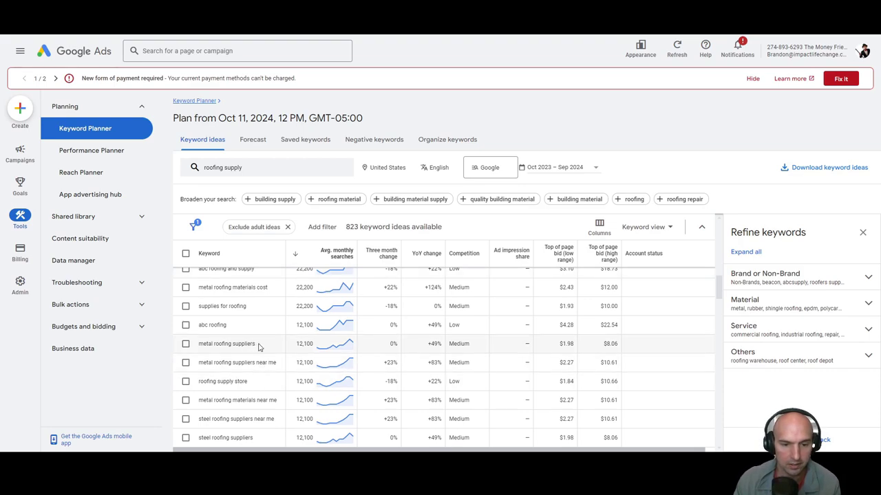
{"action": "left_click_drag", "start_coordinate": [259, 346], "coordinate": [195, 340]}
{"action": "left_click_drag", "start_coordinate": [266, 307], "coordinate": [196, 304]}
{"action": "scroll", "coordinate": [260, 330], "scroll_direction": "down", "scroll_amount": 3}
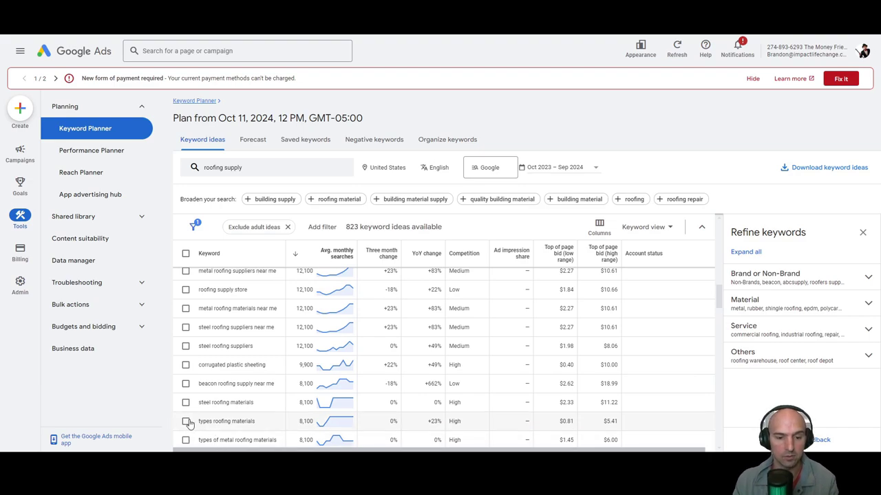
{"action": "scroll", "coordinate": [271, 403], "scroll_direction": "down", "scroll_amount": 1}
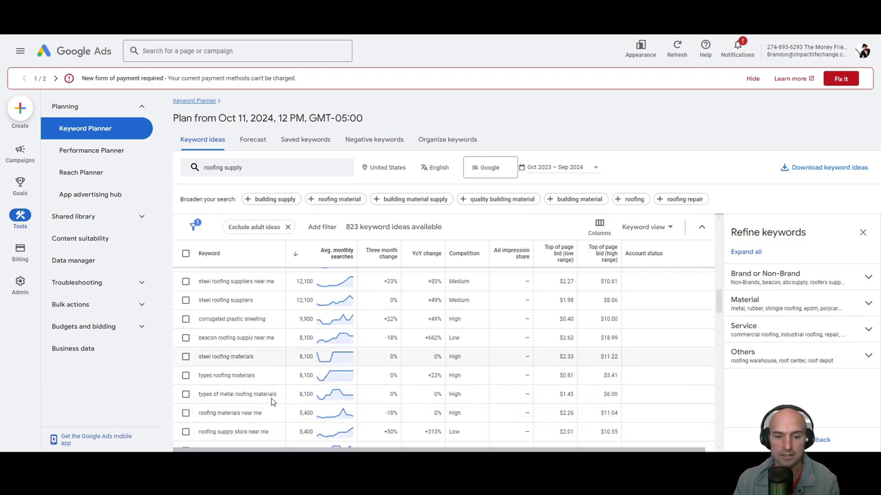
{"action": "scroll", "coordinate": [272, 402], "scroll_direction": "down", "scroll_amount": 1}
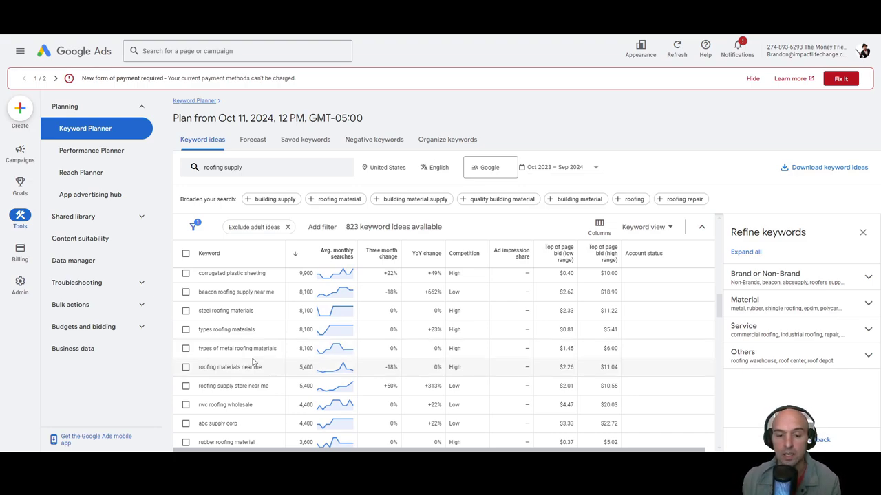
{"action": "scroll", "coordinate": [252, 362], "scroll_direction": "down", "scroll_amount": 5}
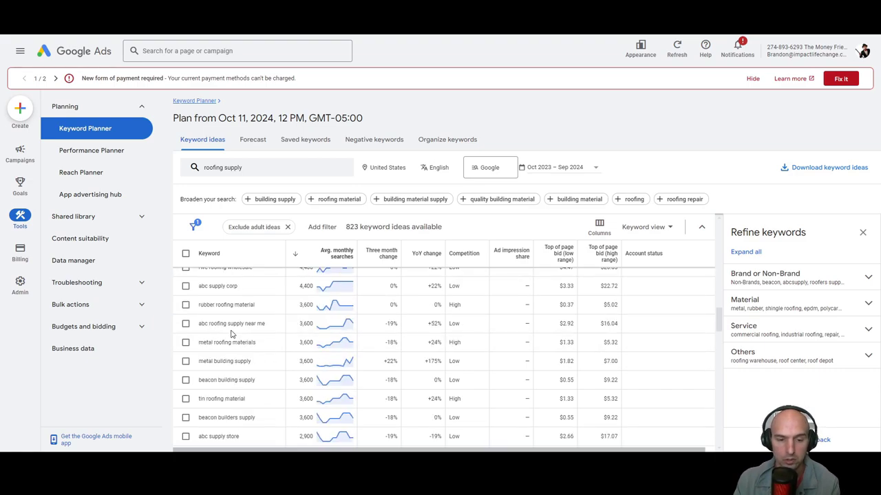
{"action": "left_click_drag", "start_coordinate": [199, 318], "coordinate": [280, 324]}
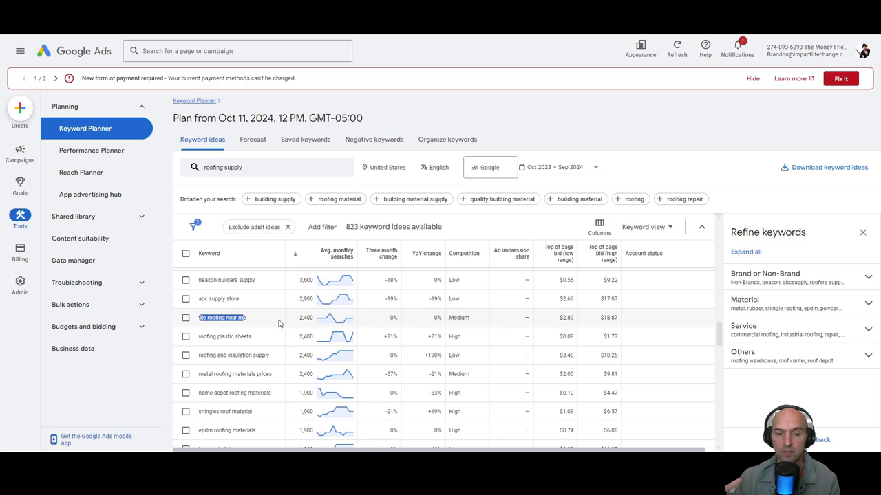
{"action": "scroll", "coordinate": [278, 323], "scroll_direction": "down", "scroll_amount": 1}
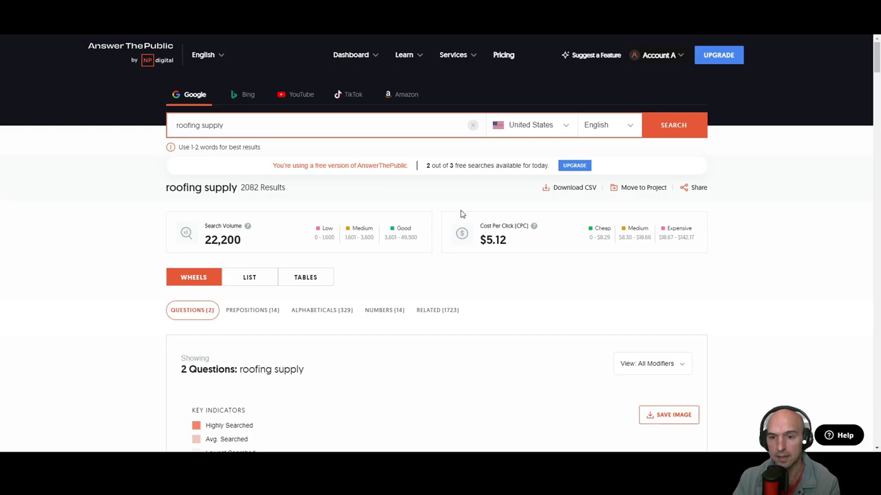
Switch to AnswerThePublic and examine the Questions wheel for "roofing supply" in the United States Google results.
{"action": "scroll", "coordinate": [460, 212], "scroll_direction": "down", "scroll_amount": 2}
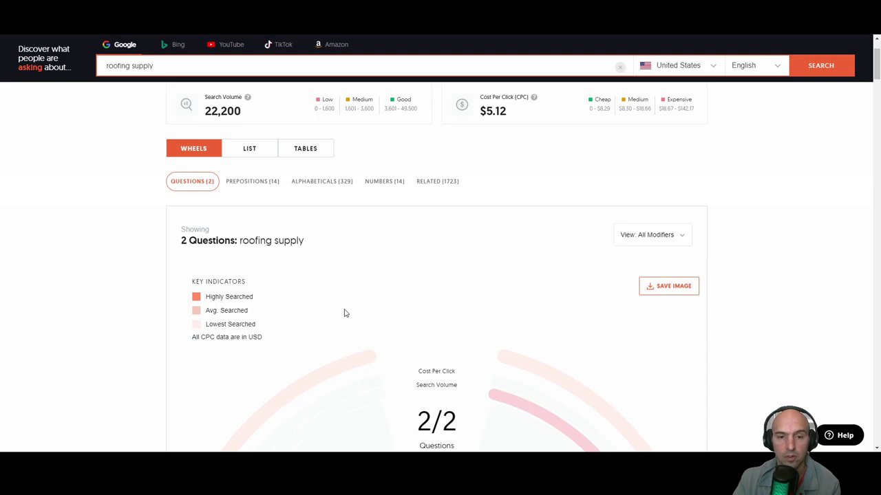
{"action": "scroll", "coordinate": [346, 313], "scroll_direction": "down", "scroll_amount": 7}
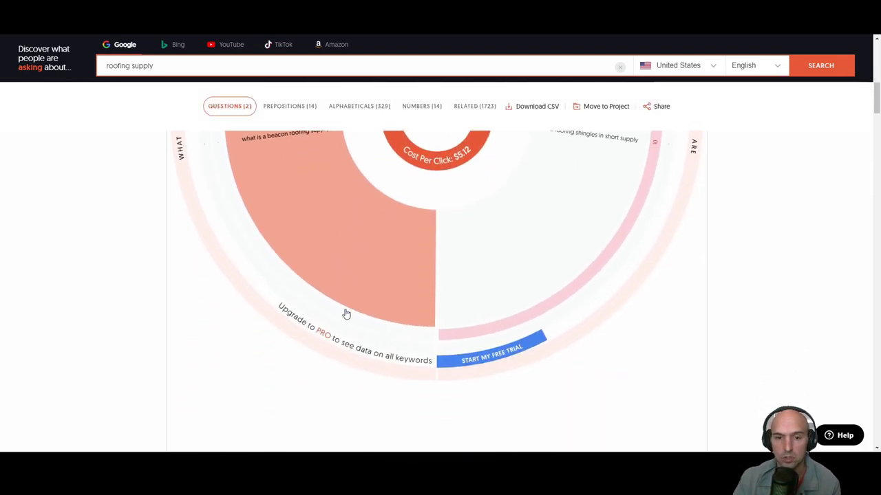
{"action": "scroll", "coordinate": [351, 308], "scroll_direction": "down", "scroll_amount": 3}
{"action": "scroll", "coordinate": [396, 257], "scroll_direction": "up", "scroll_amount": 5}
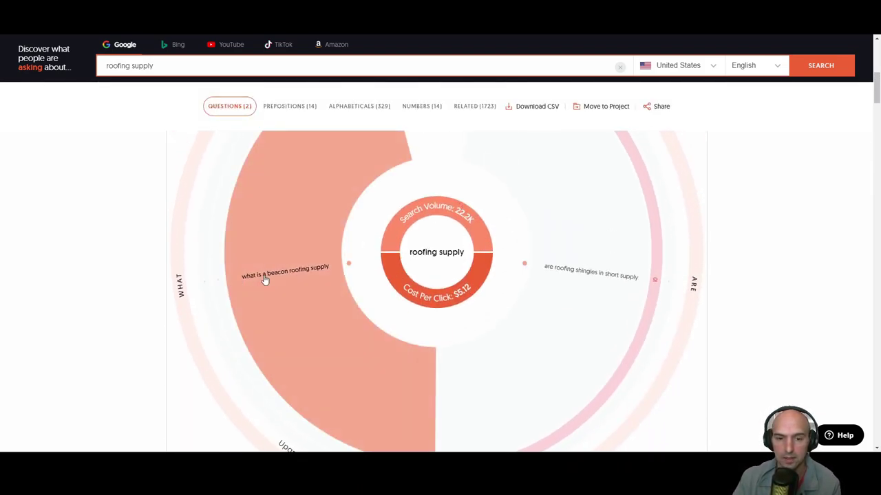
{"action": "scroll", "coordinate": [281, 316], "scroll_direction": "up", "scroll_amount": 1}
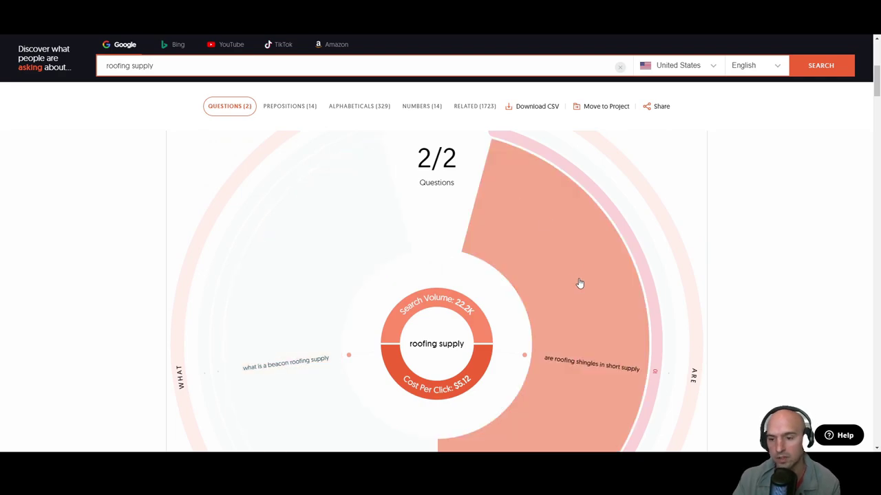
{"action": "scroll", "coordinate": [580, 284], "scroll_direction": "down", "scroll_amount": 2}
{"action": "scroll", "coordinate": [272, 323], "scroll_direction": "down", "scroll_amount": 1}
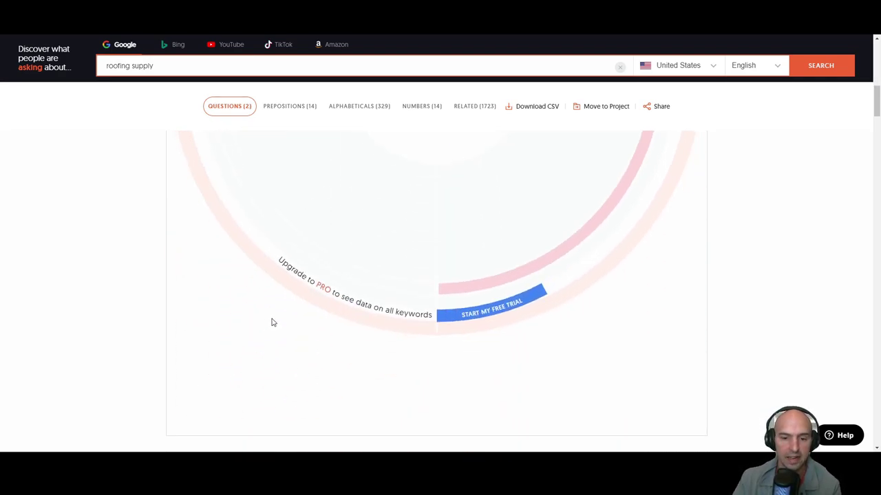
{"action": "scroll", "coordinate": [272, 323], "scroll_direction": "up", "scroll_amount": 2}
{"action": "scroll", "coordinate": [617, 291], "scroll_direction": "up", "scroll_amount": 2}
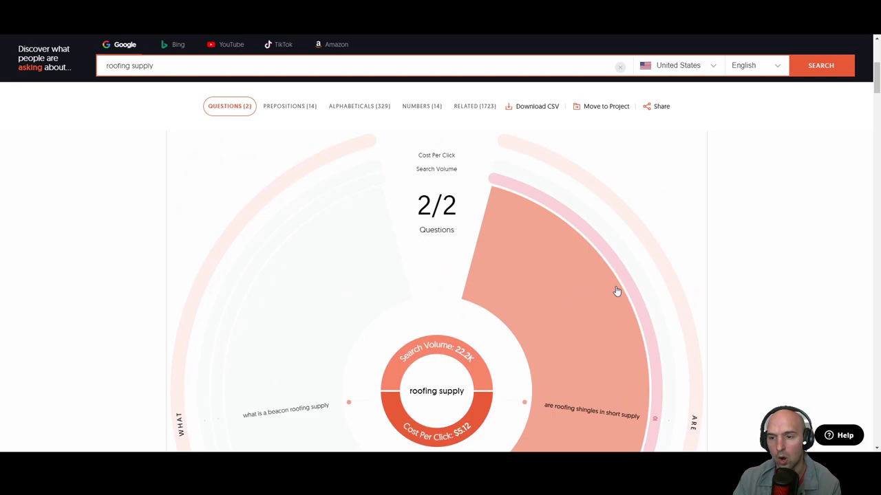
{"action": "scroll", "coordinate": [330, 301], "scroll_direction": "up", "scroll_amount": 2}
Review the Prepositions wheel for "roofing supply", including the near me, open today and open now variations.
{"action": "scroll", "coordinate": [337, 314], "scroll_direction": "down", "scroll_amount": 10}
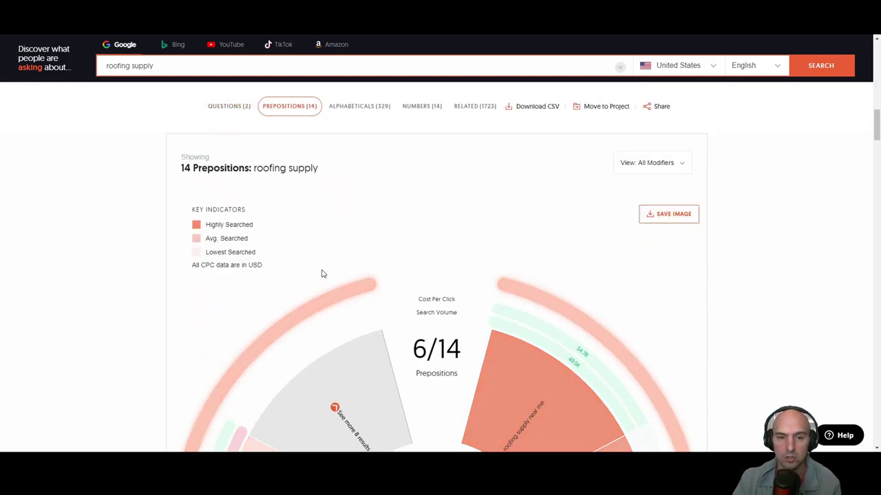
{"action": "scroll", "coordinate": [305, 211], "scroll_direction": "down", "scroll_amount": 2}
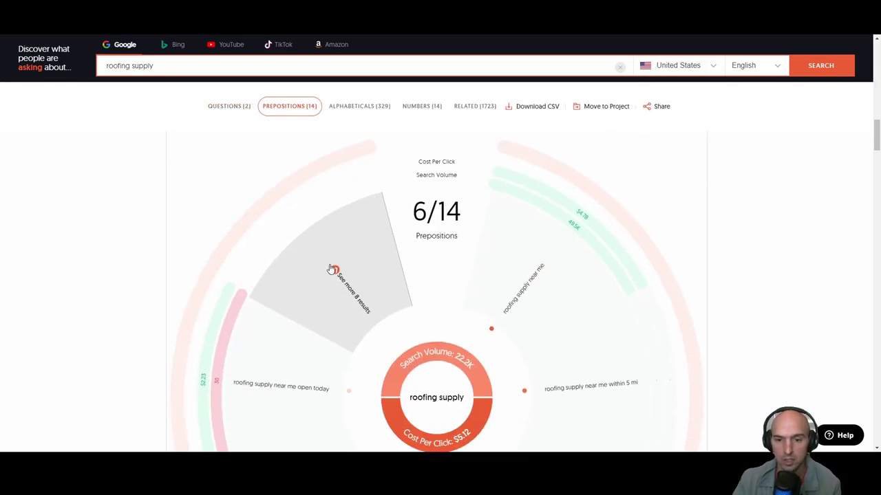
{"action": "scroll", "coordinate": [295, 318], "scroll_direction": "down", "scroll_amount": 2}
{"action": "scroll", "coordinate": [338, 312], "scroll_direction": "down", "scroll_amount": 1}
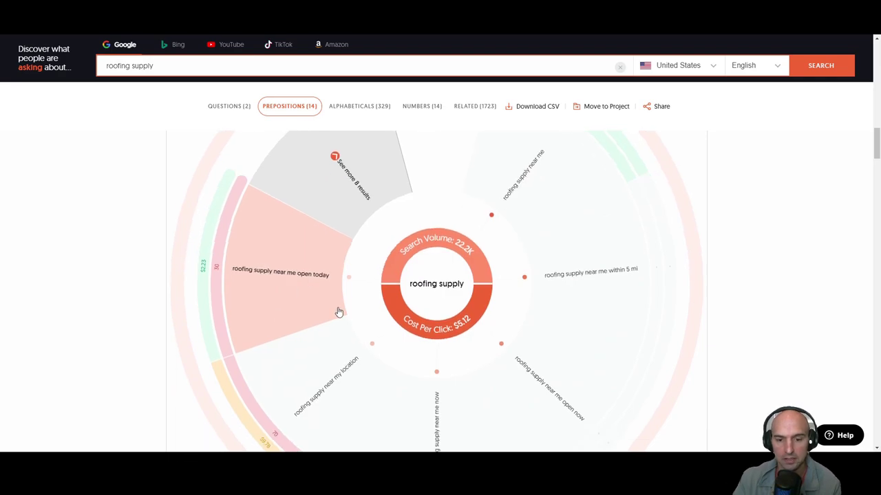
{"action": "scroll", "coordinate": [338, 312], "scroll_direction": "down", "scroll_amount": 1}
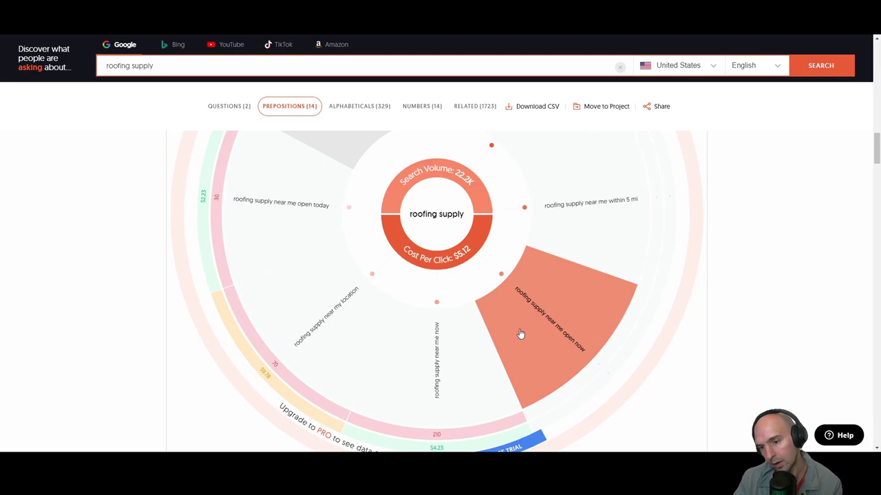
Look through the Alphabeticals keyword lists for "roofing supply", comparing the entries under a, b and c.
{"action": "scroll", "coordinate": [493, 357], "scroll_direction": "down", "scroll_amount": 5}
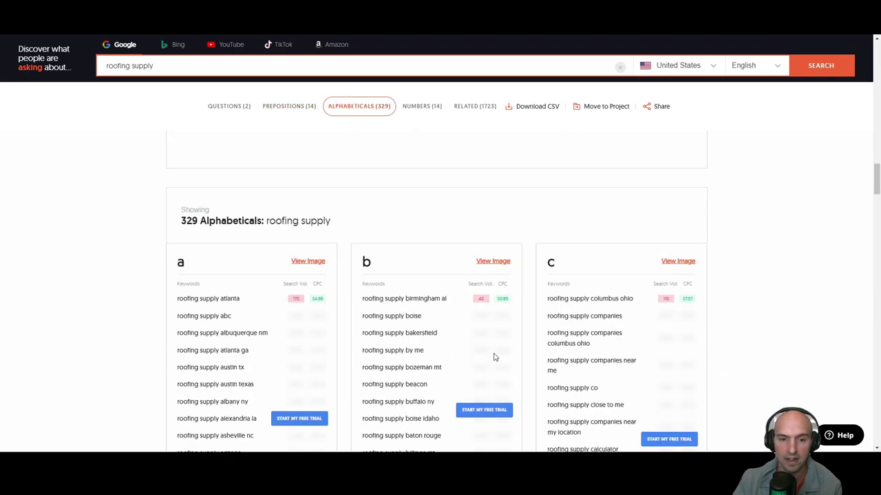
{"action": "scroll", "coordinate": [493, 357], "scroll_direction": "down", "scroll_amount": 2}
{"action": "scroll", "coordinate": [348, 158], "scroll_direction": "up", "scroll_amount": 1}
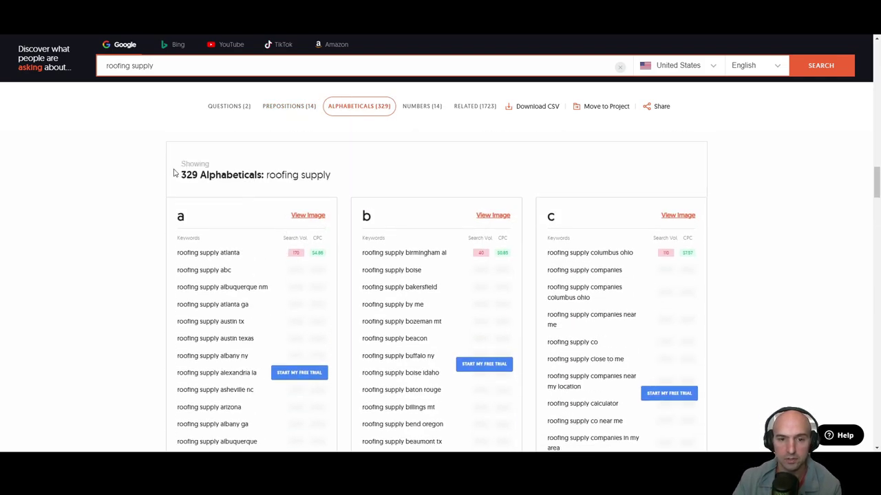
{"action": "left_click_drag", "start_coordinate": [175, 174], "coordinate": [344, 176]}
{"action": "scroll", "coordinate": [366, 209], "scroll_direction": "down", "scroll_amount": 1}
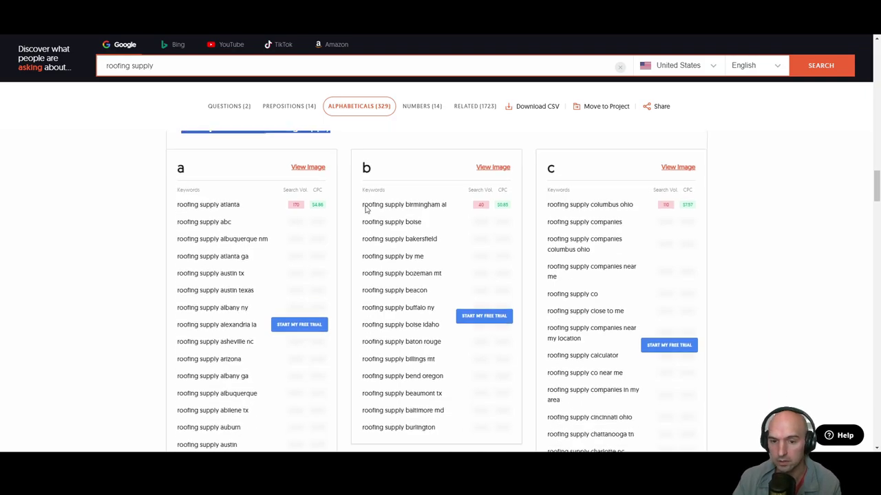
{"action": "scroll", "coordinate": [367, 210], "scroll_direction": "down", "scroll_amount": 1}
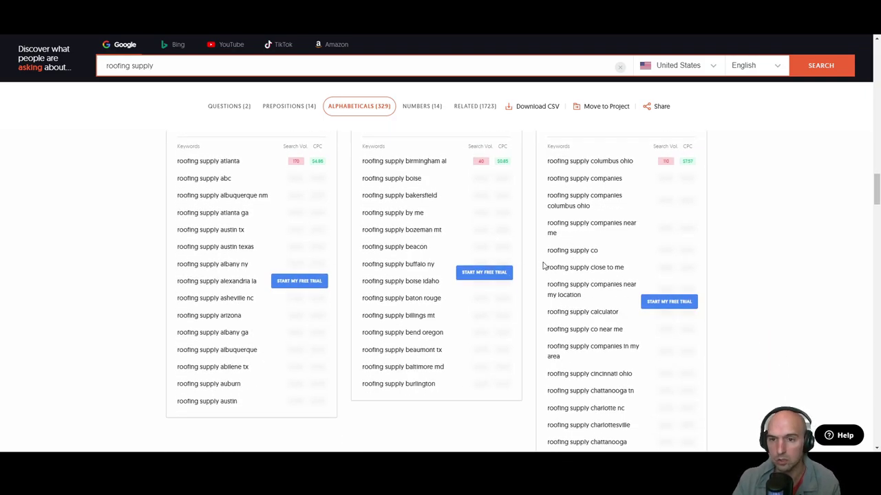
{"action": "scroll", "coordinate": [543, 265], "scroll_direction": "down", "scroll_amount": 5}
Show the Related keywords for "roofing supply" and review their search volumes and costs per click.
{"action": "left_click", "coordinate": [474, 106]}
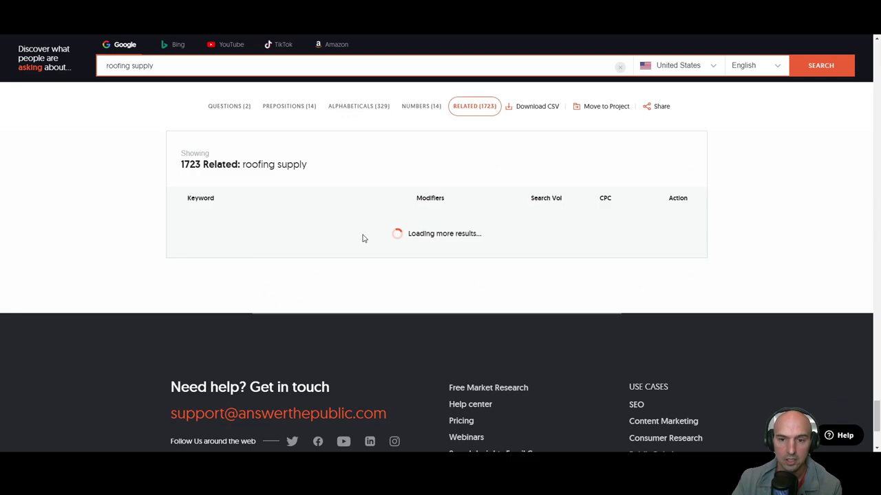
{"action": "scroll", "coordinate": [356, 227], "scroll_direction": "down", "scroll_amount": 1}
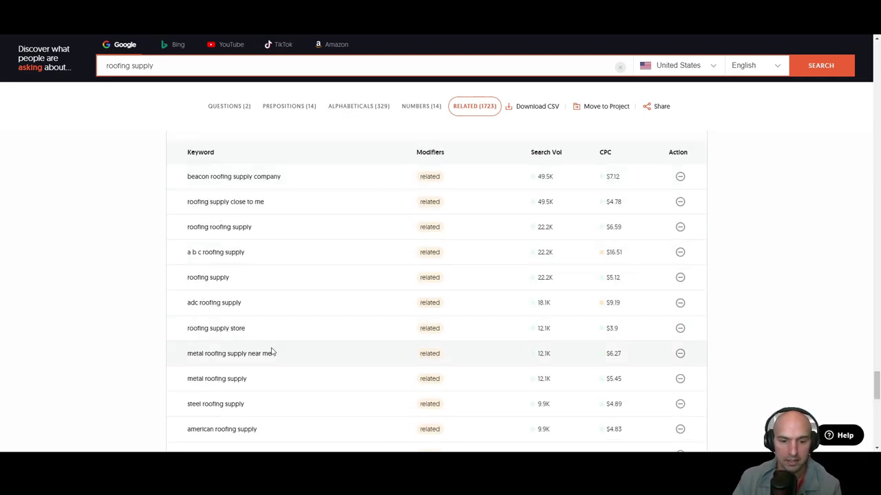
{"action": "scroll", "coordinate": [273, 347], "scroll_direction": "down", "scroll_amount": 4}
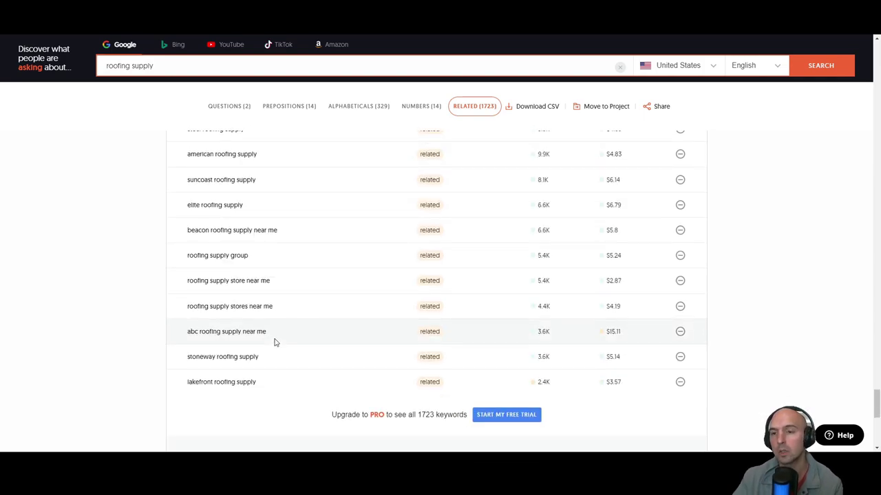
{"action": "scroll", "coordinate": [274, 342], "scroll_direction": "up", "scroll_amount": 4}
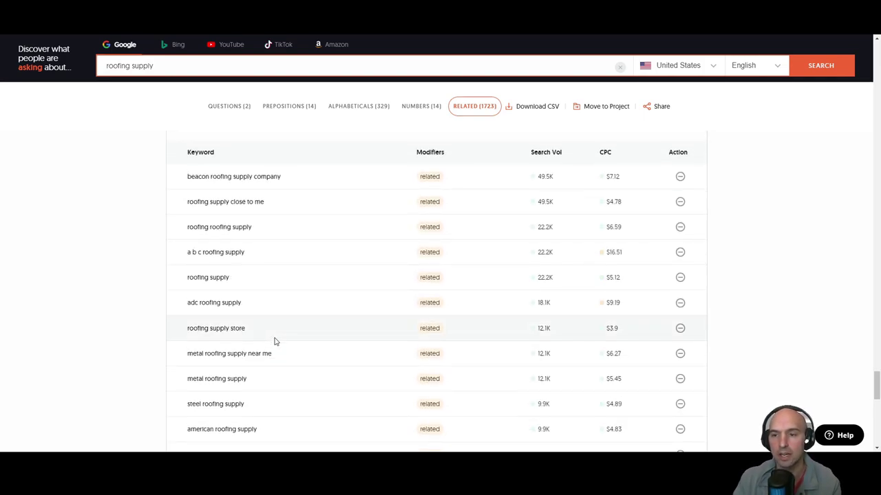